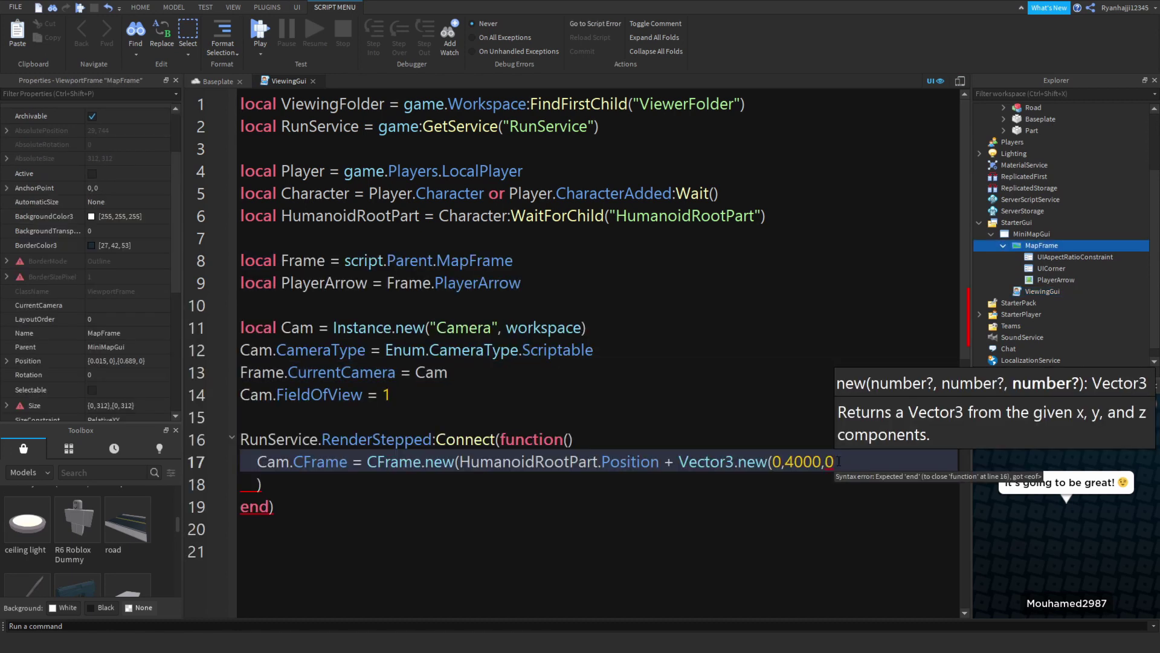
# Close the Vector3.new(0,4000,0) call in the Cam.CFrame line of the ViewingGui script
pyautogui.write(')')
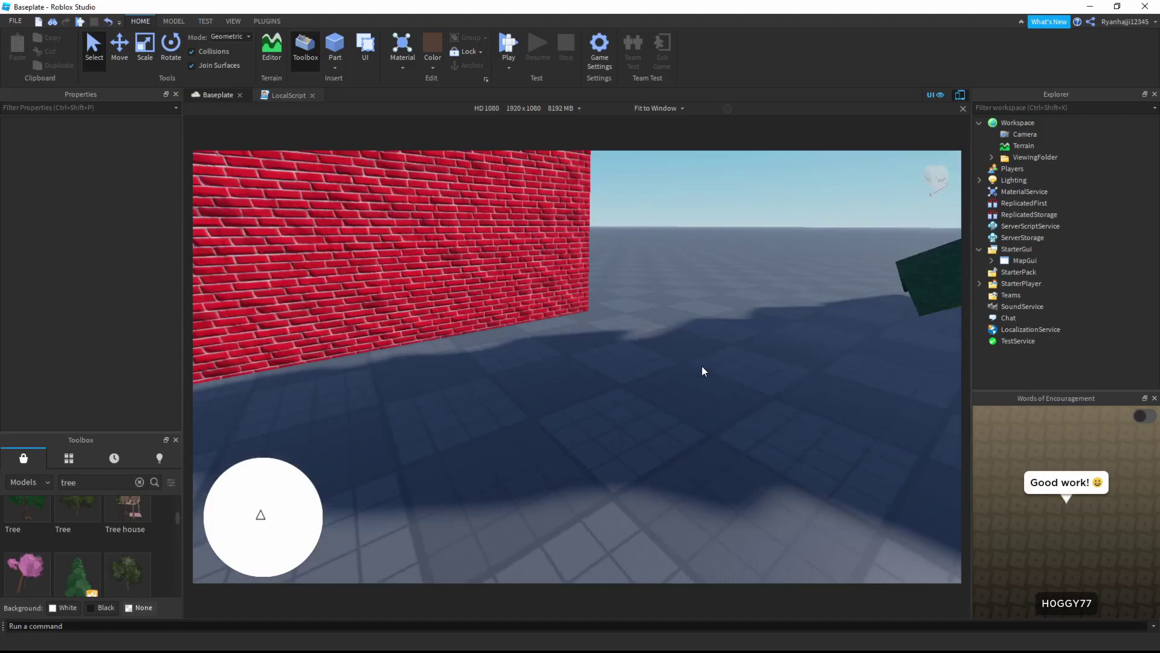
# Examine the demo place around the spawn pad, including the brick block, tree, cabin and white character model
pyautogui.moveTo(701, 365); pyautogui.dragTo(701, 365, button='right')
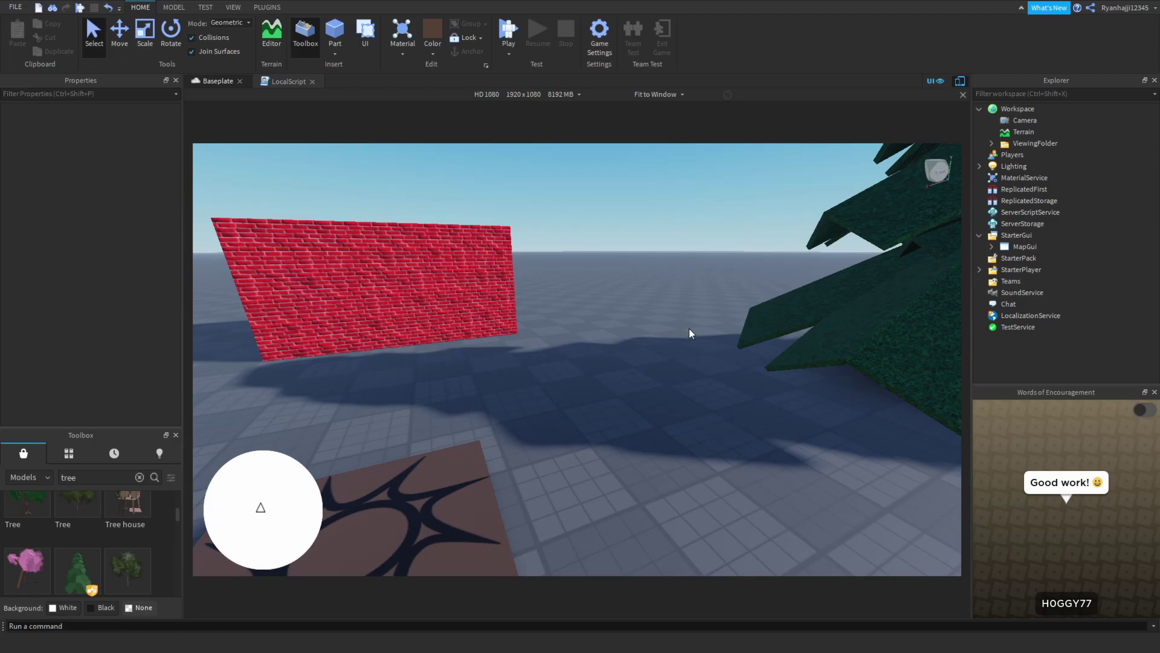
pyautogui.moveTo(658, 339); pyautogui.dragTo(658, 339, button='right')
pyautogui.press('w')
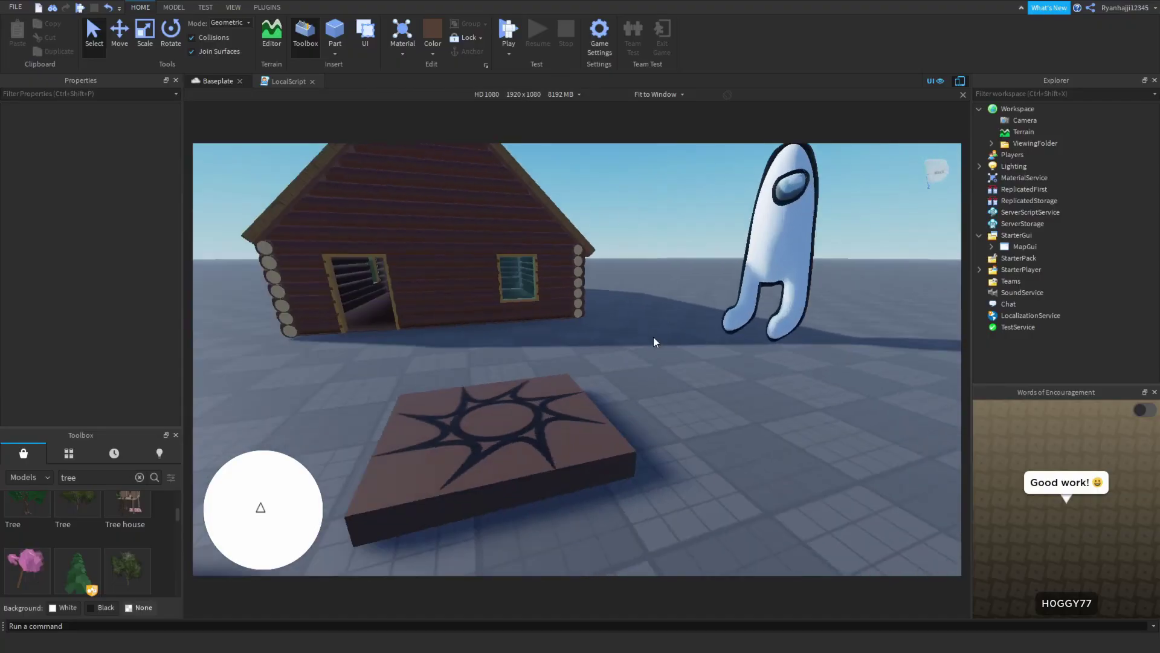
pyautogui.press('d')
pyautogui.press('a')
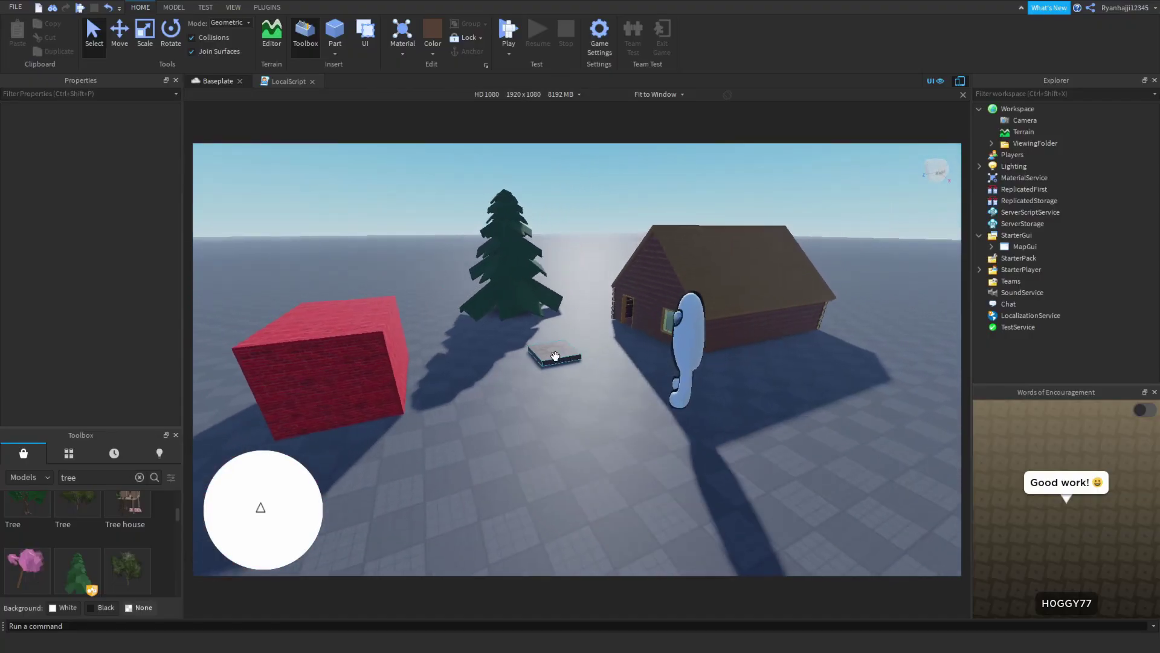
pyautogui.press('w')
pyautogui.moveTo(554, 354); pyautogui.dragTo(564, 353, button='right')
pyautogui.press('d')
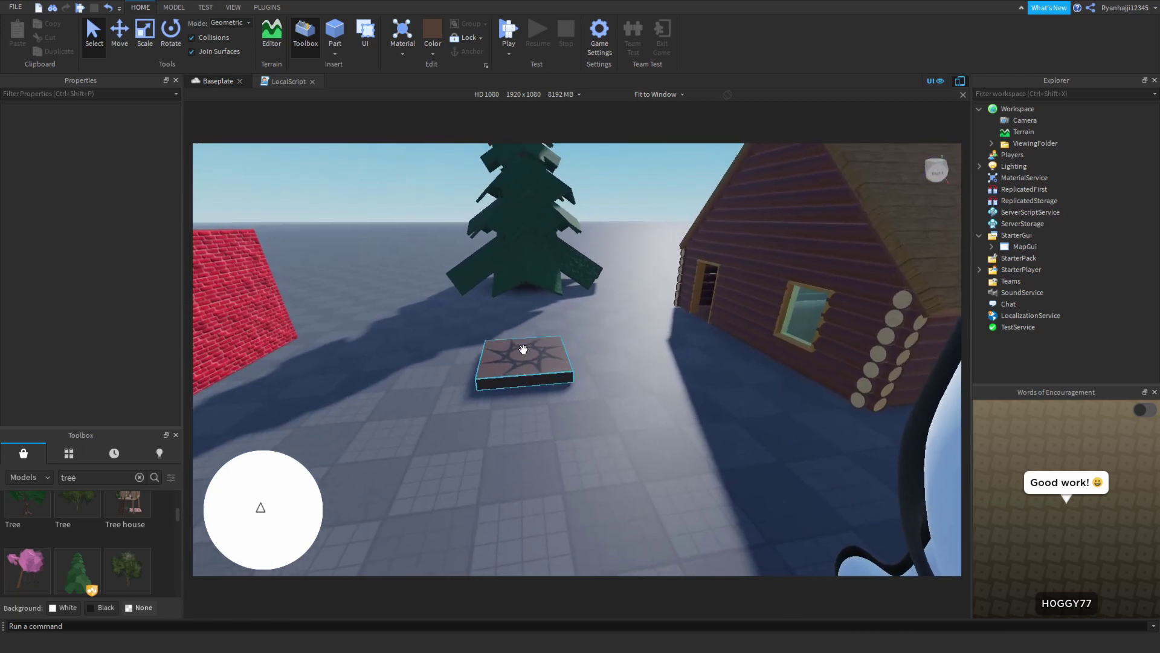
# Playtest the demo place and walk the character forward to check how the circular minimap follows it
pyautogui.click(523, 349)
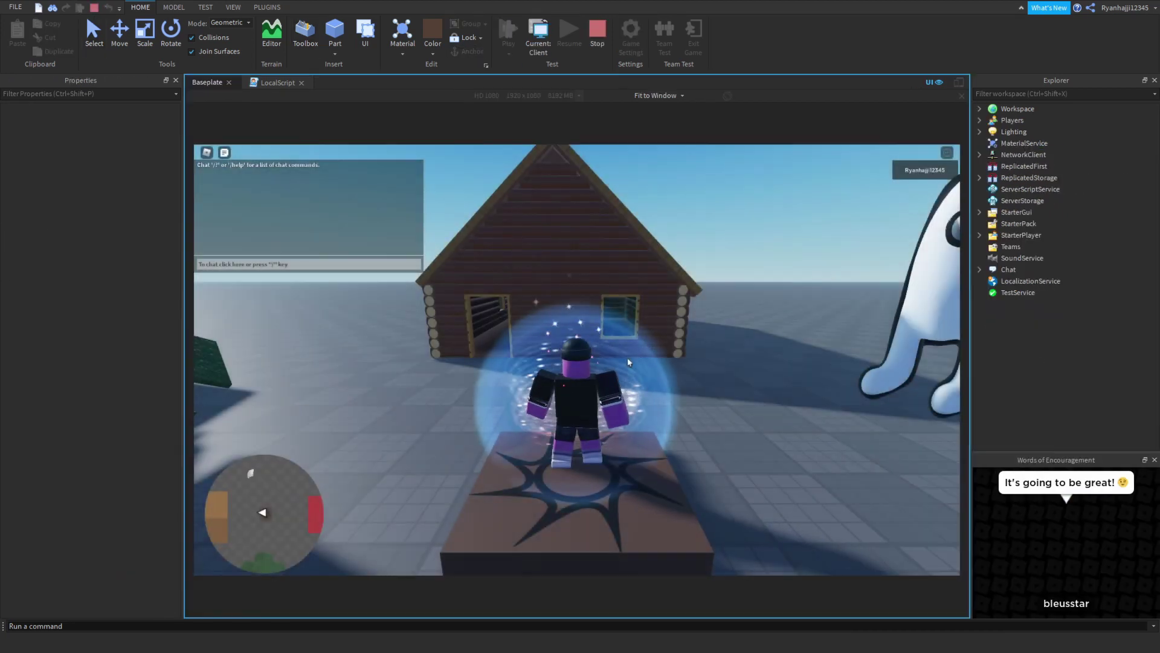
pyautogui.moveTo(578, 304); pyautogui.dragTo(650, 343, button='right')
pyautogui.press('w')
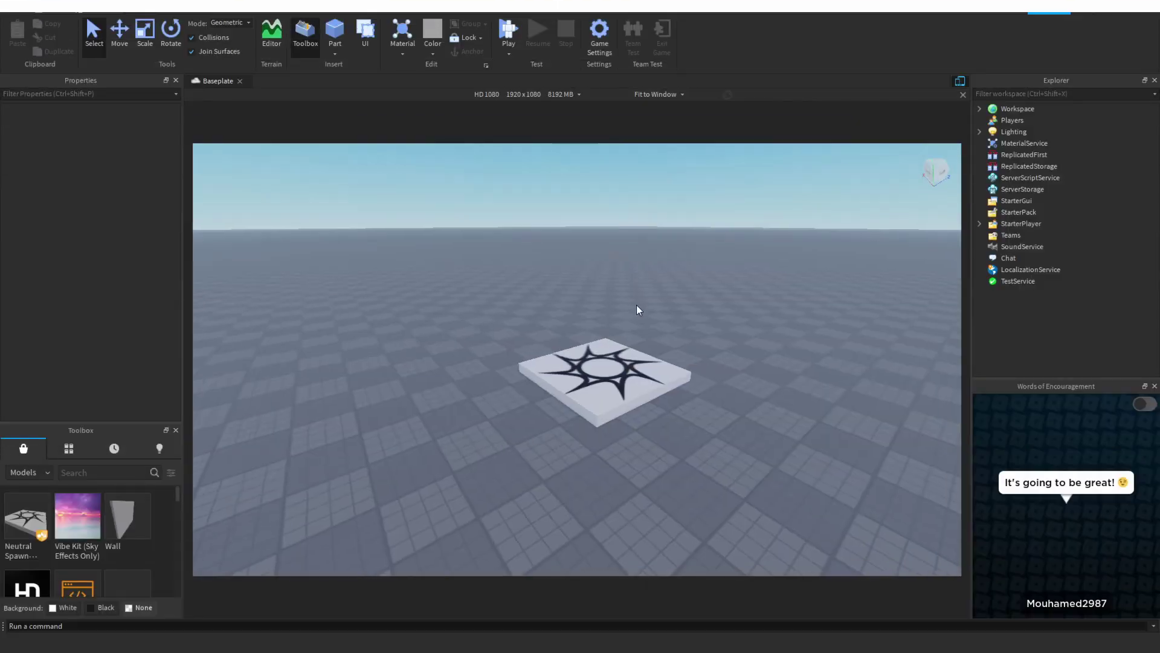
# Delete the spawn location from the new baseplate place
pyautogui.scroll(4, 636, 305)
pyautogui.moveTo(636, 304); pyautogui.dragTo(628, 305, button='right')
pyautogui.scroll(-5, 637, 304)
pyautogui.scroll(5, 637, 304)
pyautogui.press('a')
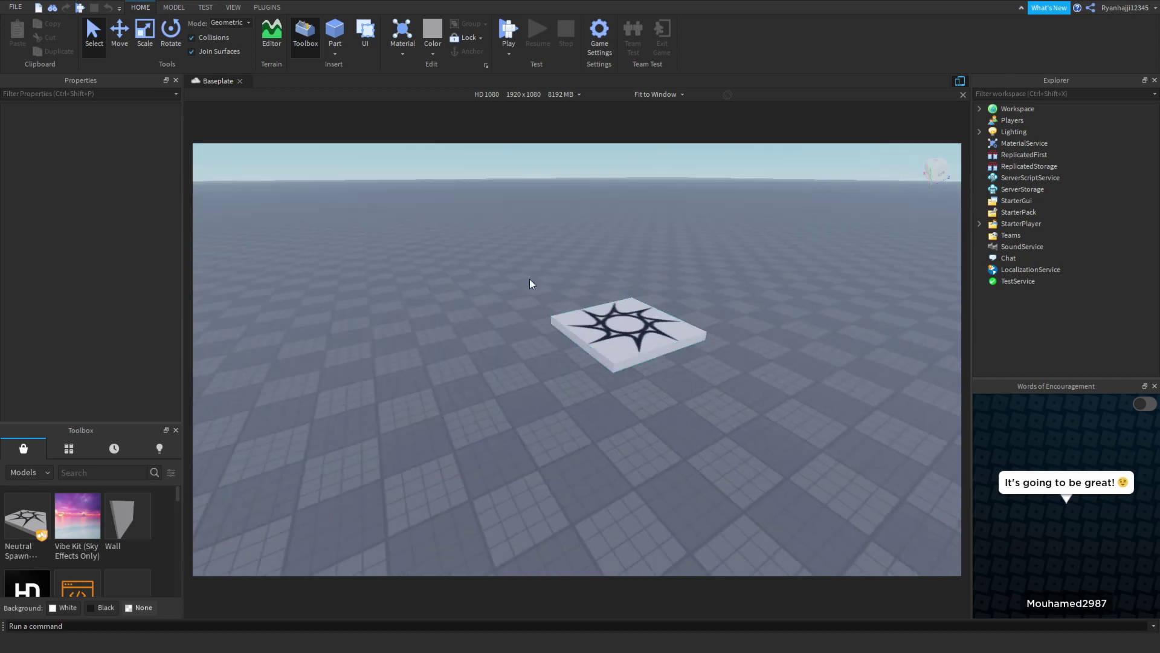
pyautogui.moveTo(526, 274); pyautogui.dragTo(686, 392)
pyautogui.press('Delete')
pyautogui.moveTo(735, 328); pyautogui.dragTo(854, 296, button='right')
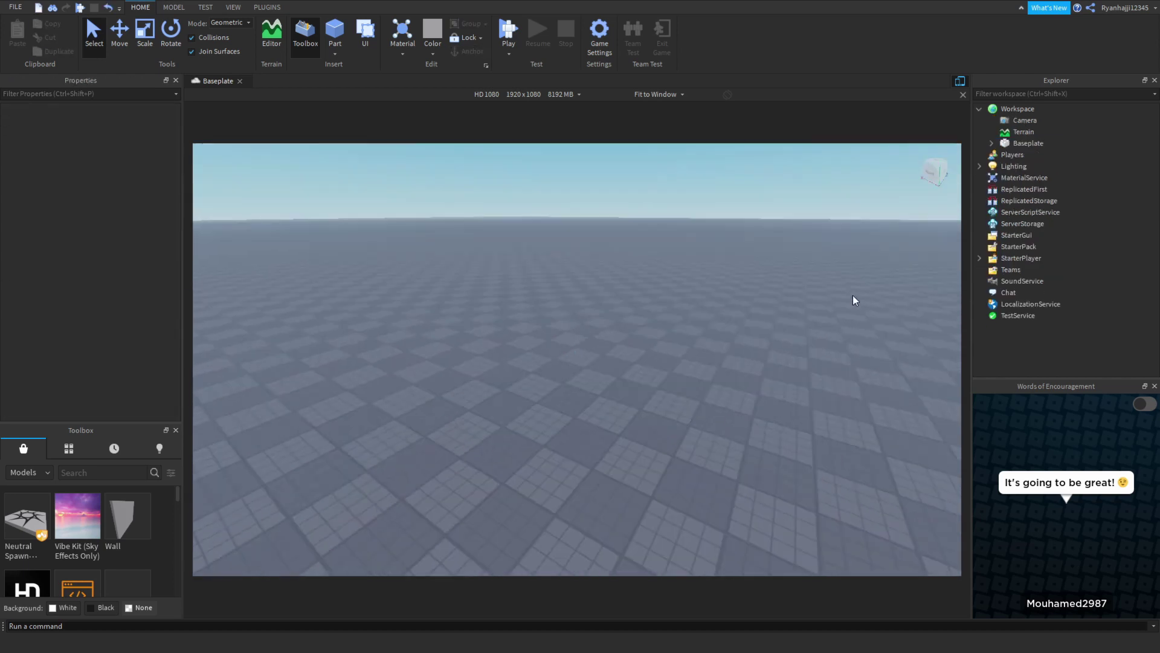
# Add a ScreenGui to StarterGui and rename it MiniMapGui
pyautogui.click(1031, 235)
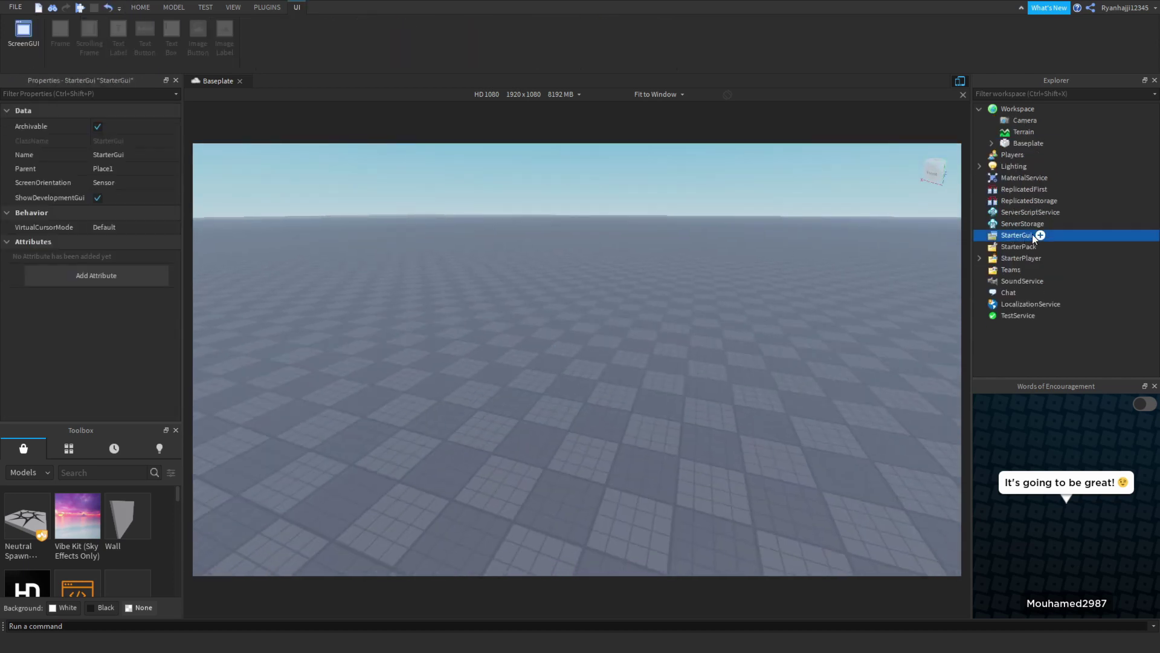
pyautogui.click(1040, 236)
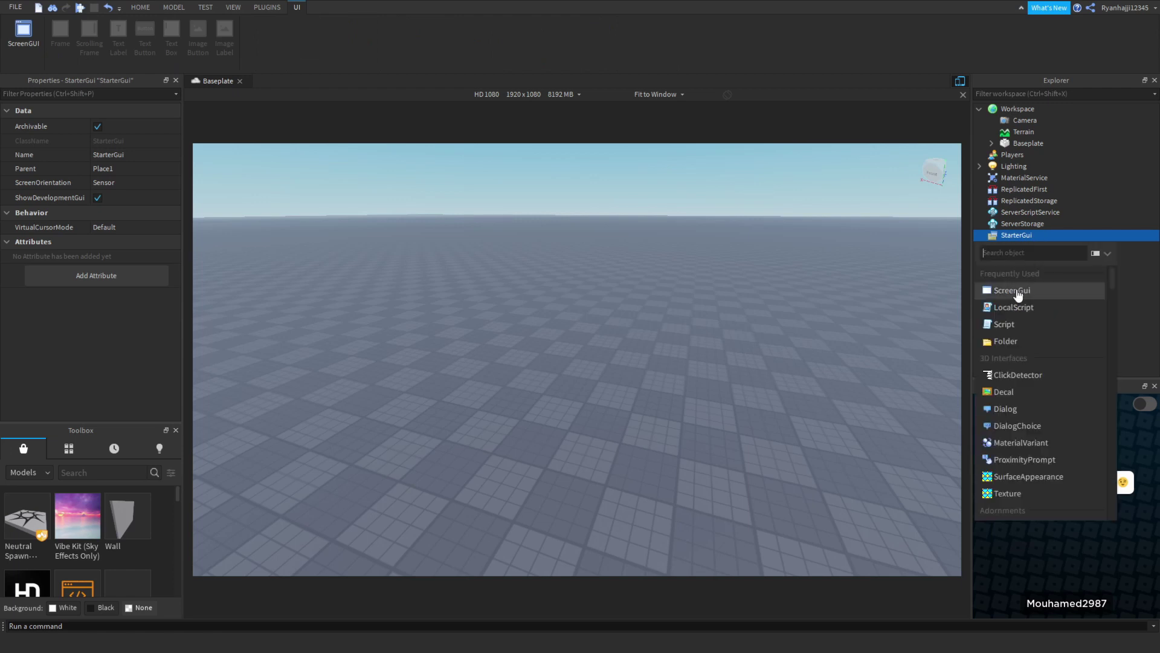
pyautogui.click(1019, 291)
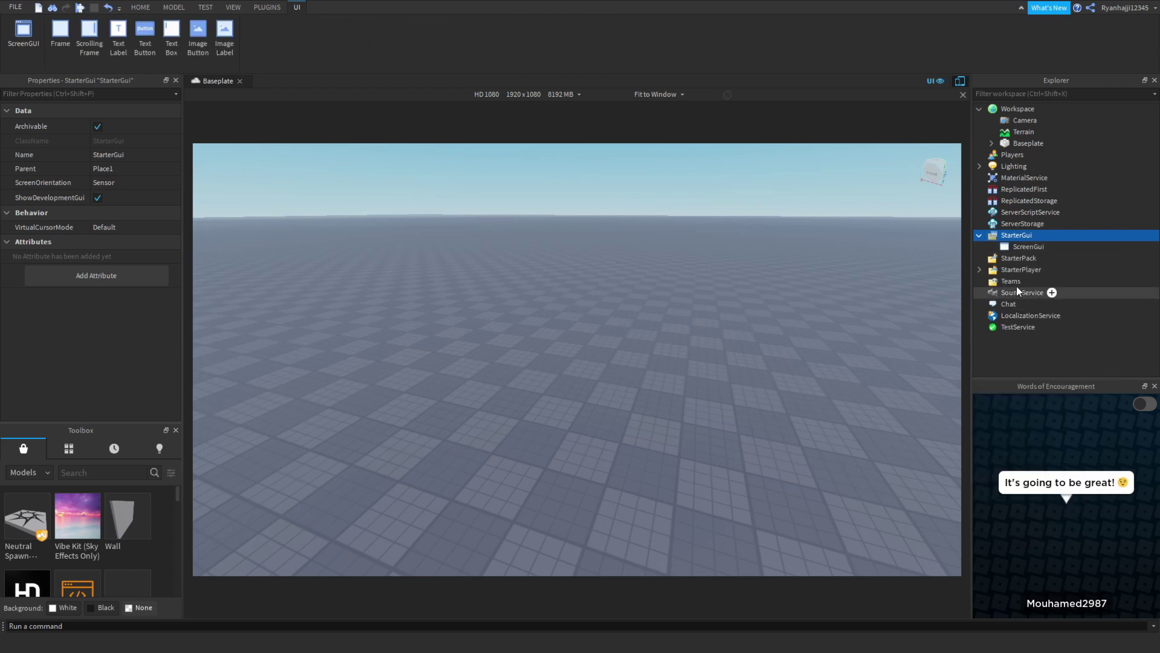
pyautogui.click(1016, 233)
pyautogui.rightClick(1022, 245)
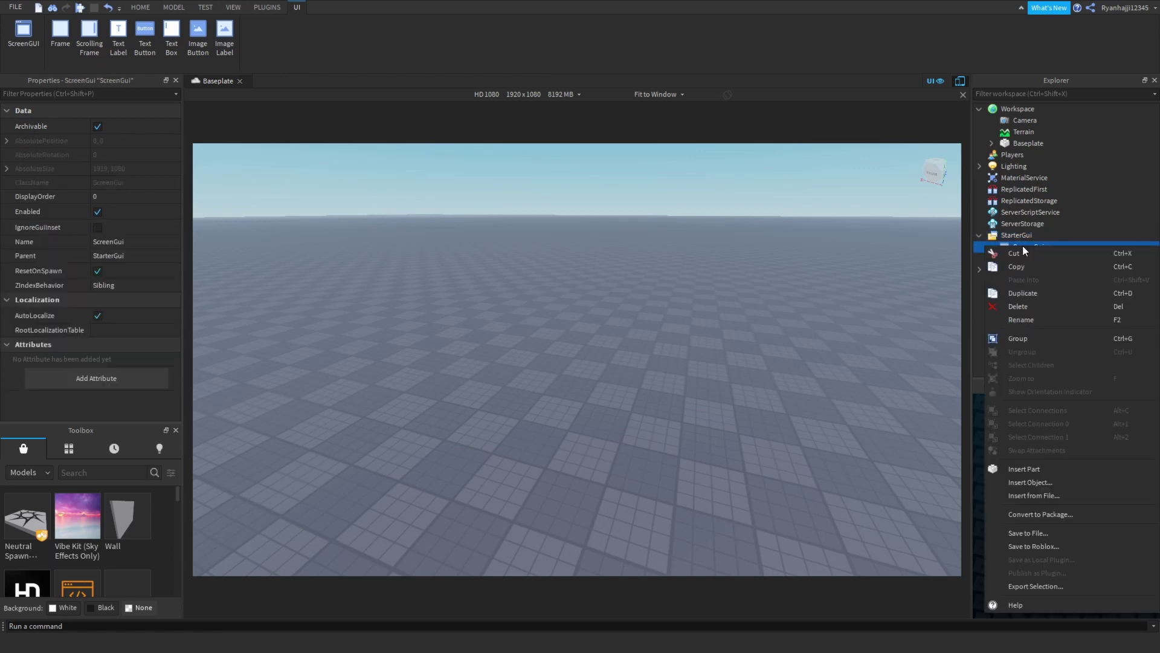
pyautogui.click(1020, 318)
pyautogui.write('MiniMapGui')
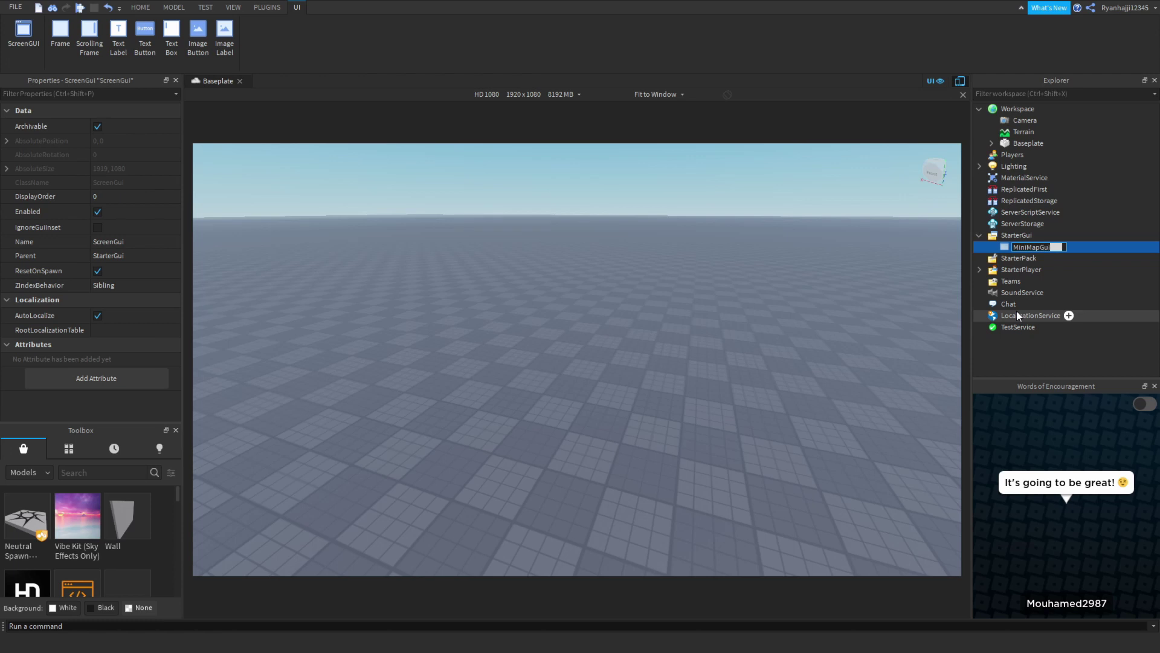
pyautogui.press('Return')
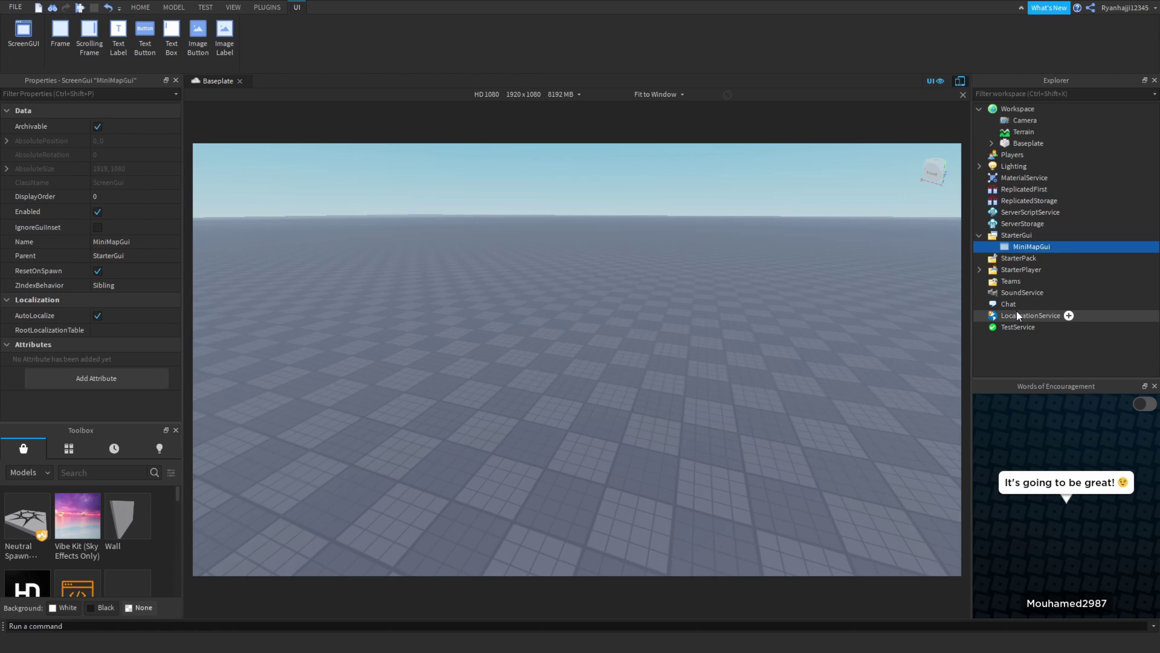
# Insert a ViewportFrame into MiniMapGui and add a UIAspectRatioConstraint to that frame
pyautogui.click(1057, 247)
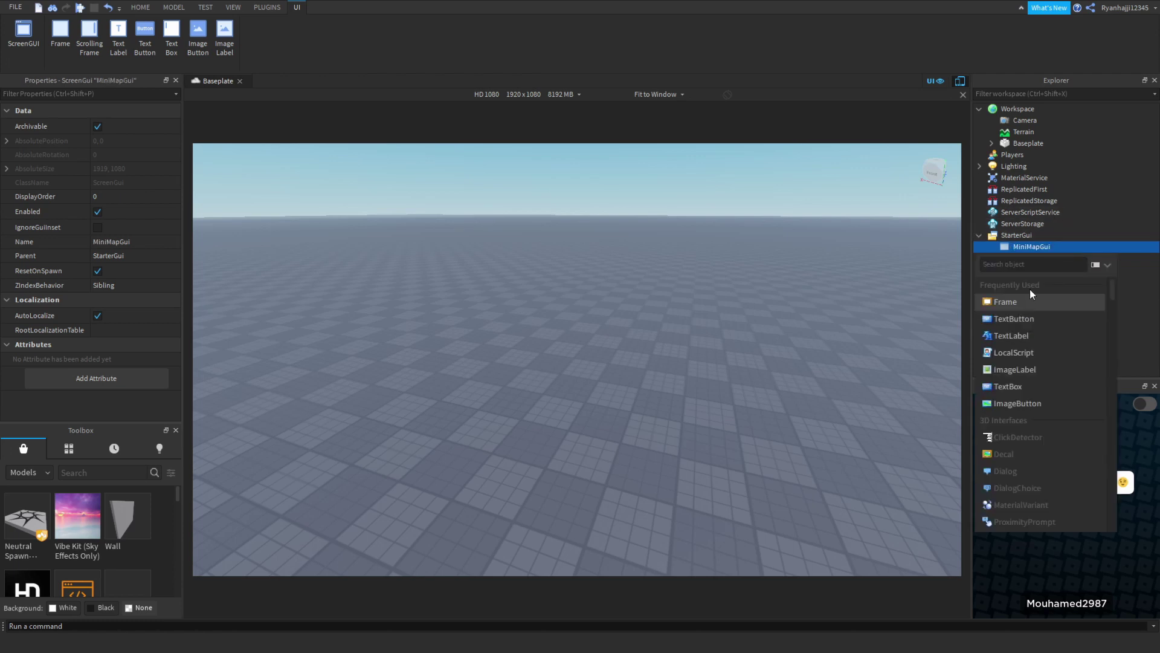
pyautogui.write('view')
pyautogui.click(1030, 289)
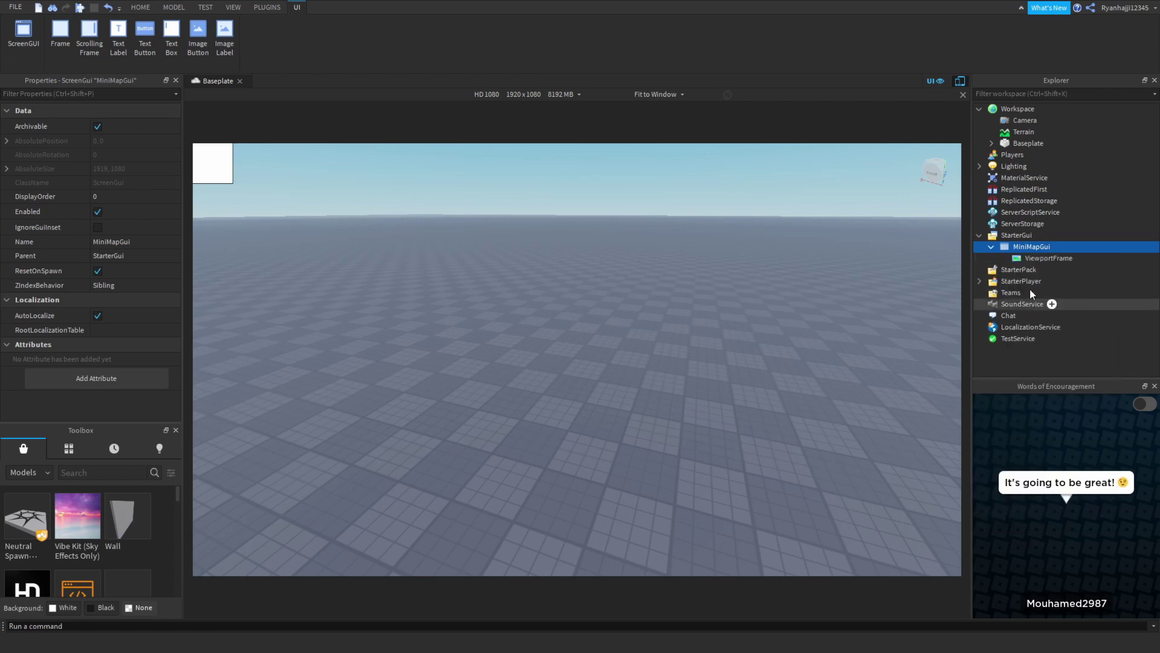
pyautogui.click(1054, 258)
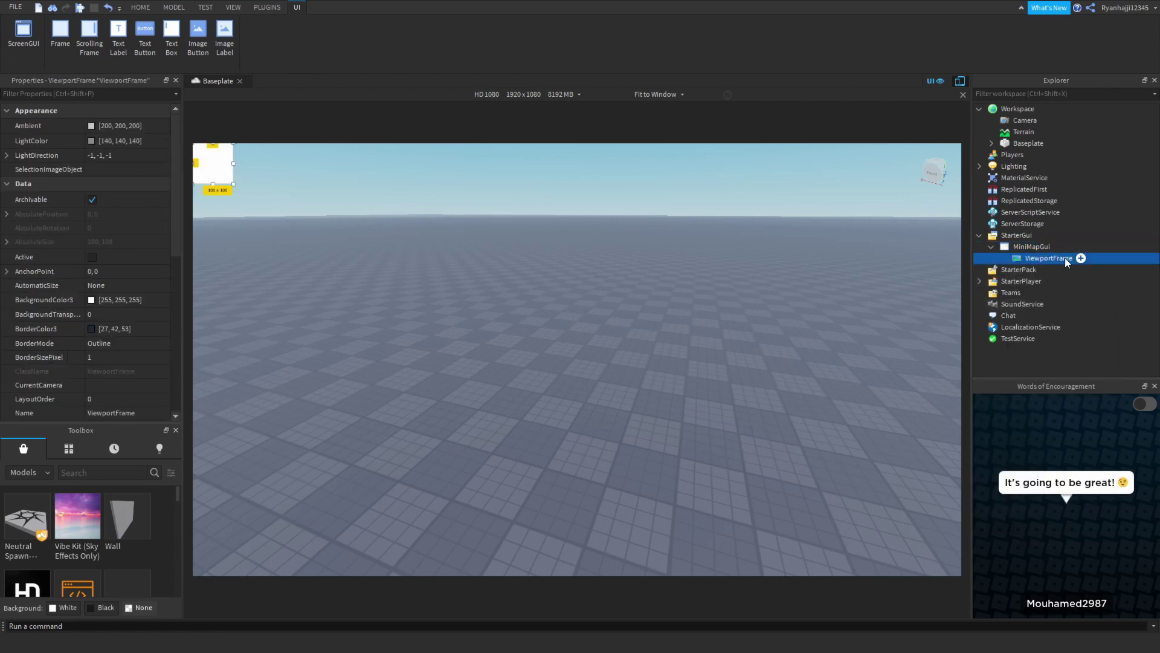
pyautogui.click(1081, 259)
pyautogui.write('uias')
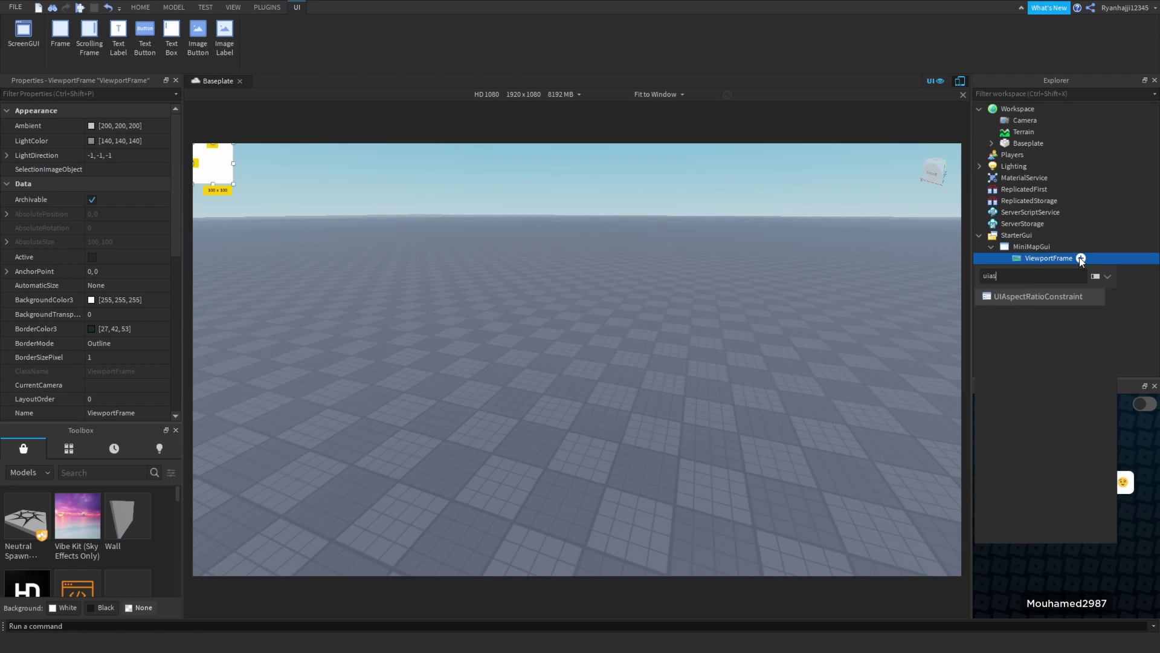
pyautogui.press('Return')
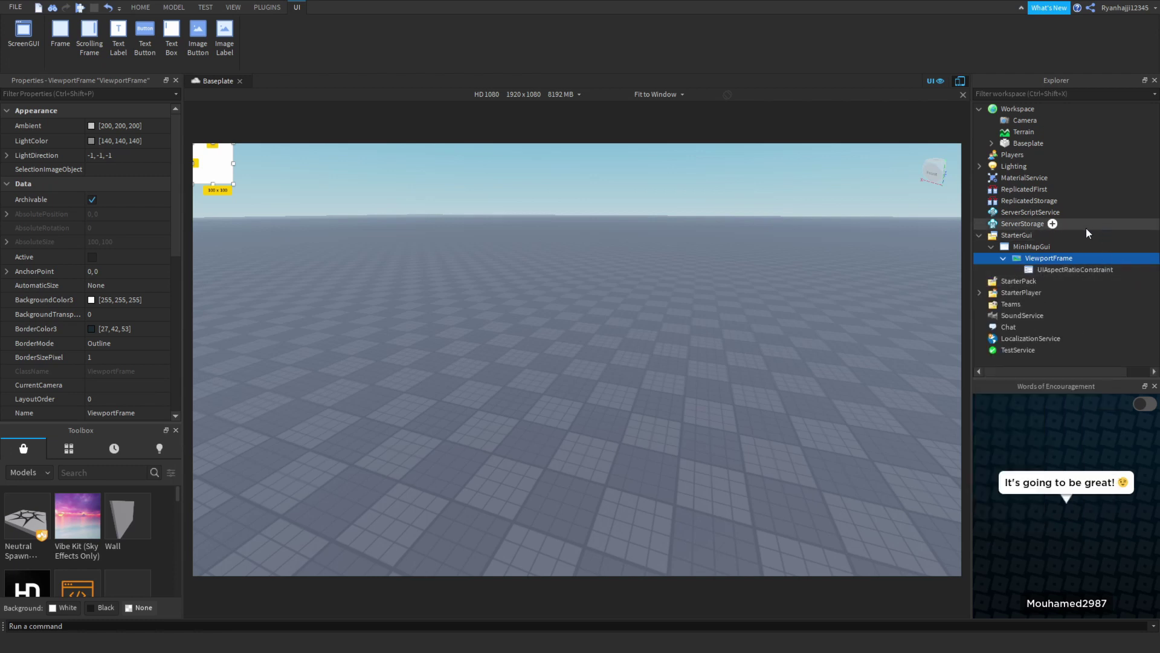
# Insert an ImageLabel into the ViewportFrame
pyautogui.click(1081, 258)
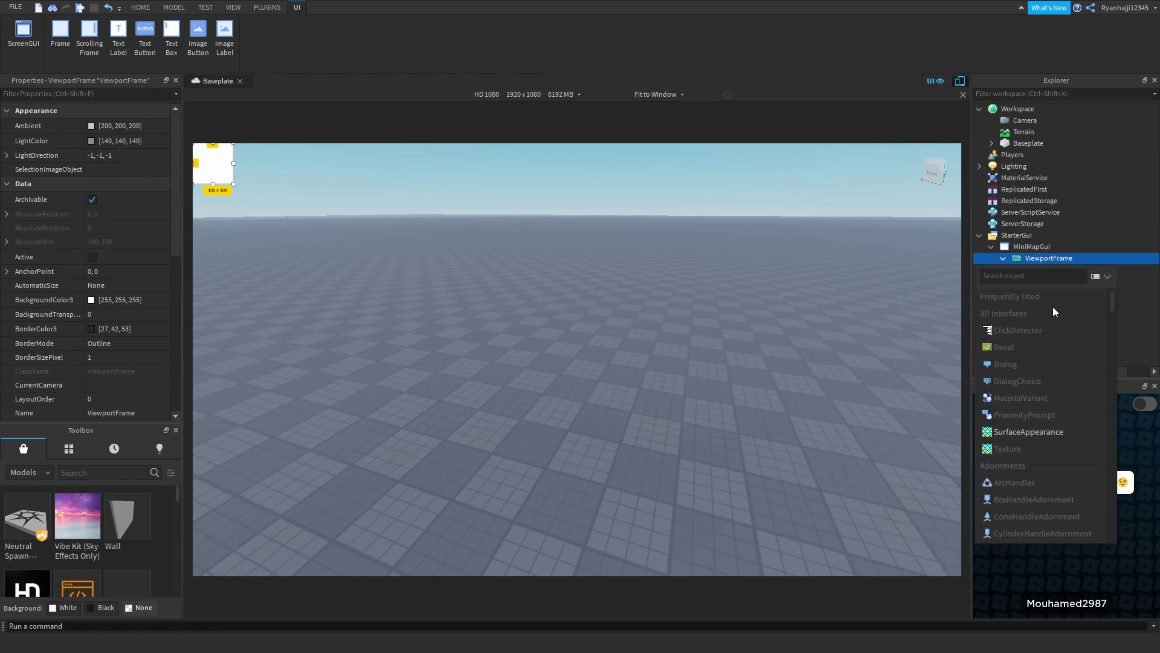
pyautogui.write('image')
pyautogui.click(1035, 298)
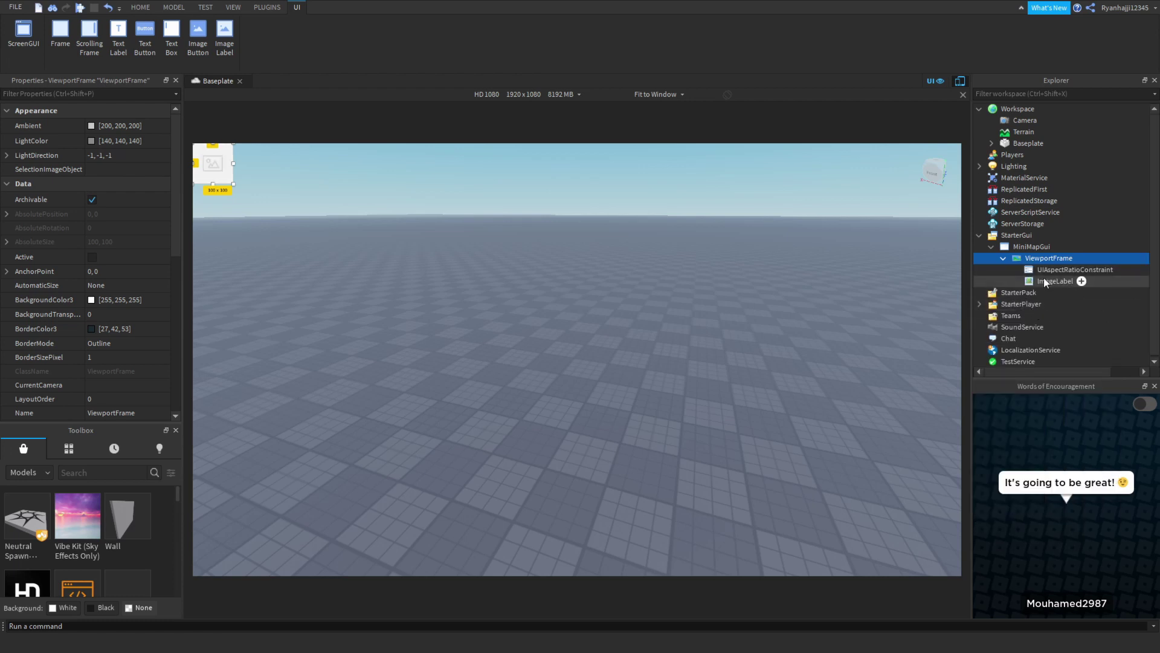
pyautogui.click(1054, 282)
pyautogui.scroll(-6, 111, 384)
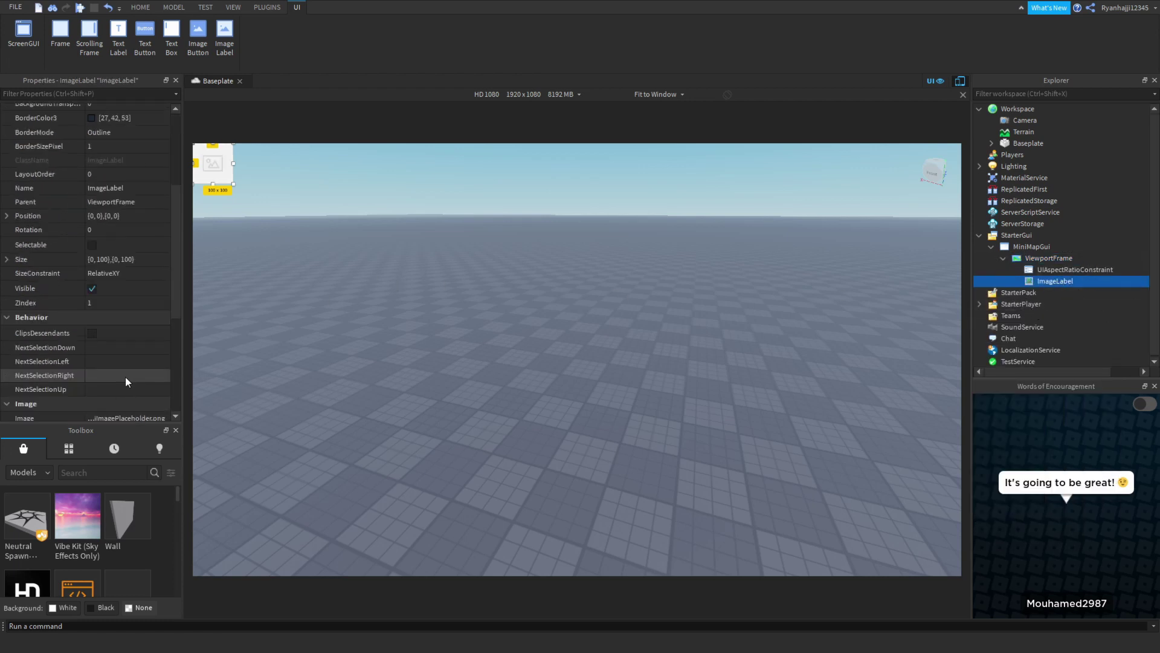
pyautogui.click(130, 334)
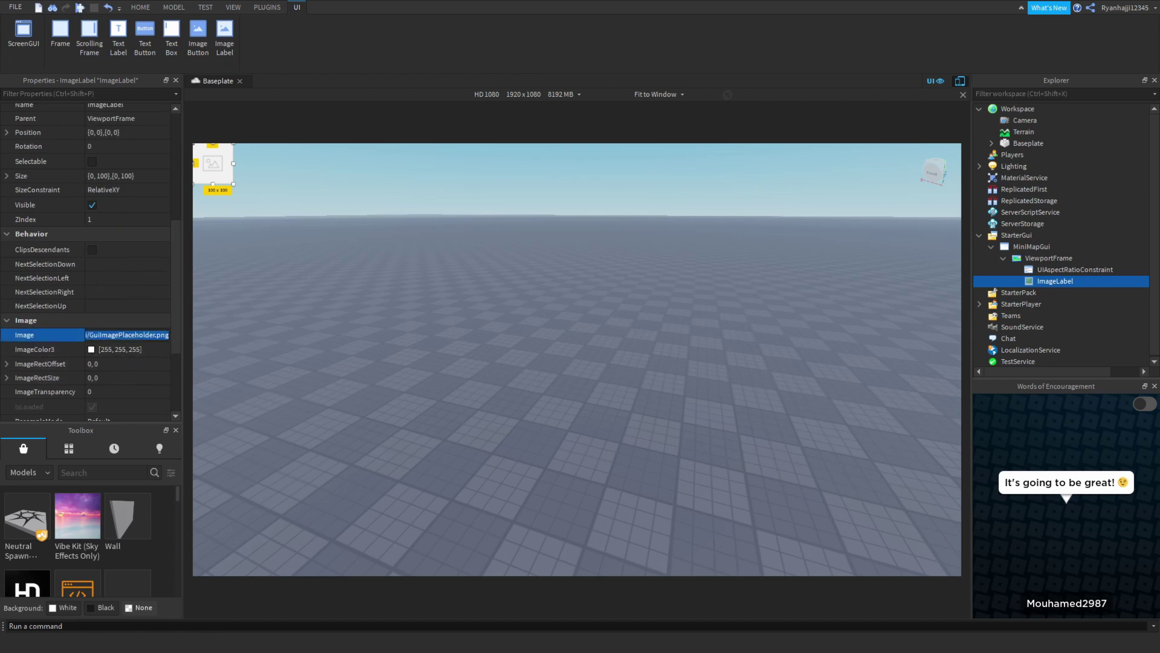
pyautogui.press('Escape')
pyautogui.click(113, 333)
pyautogui.hotkey('ctrl', 'v')
pyautogui.press('Return')
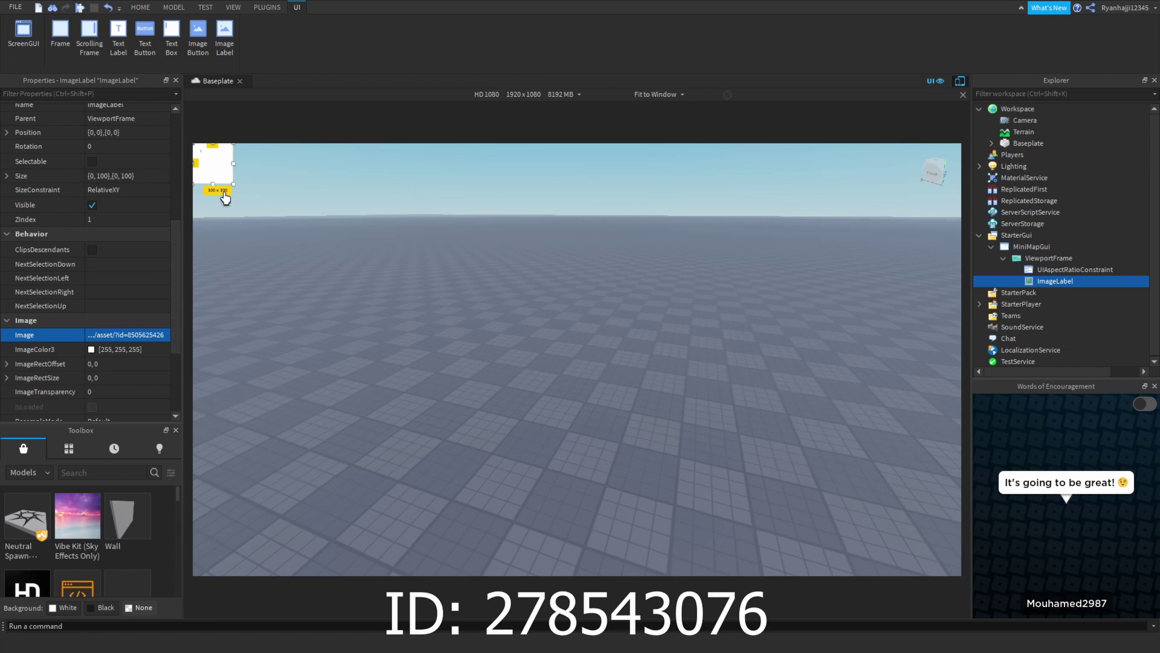
# Resize the ImageLabel to about 662 × 662 pixels and place it well clear of the ViewportFrame
pyautogui.moveTo(230, 182); pyautogui.dragTo(755, 574)
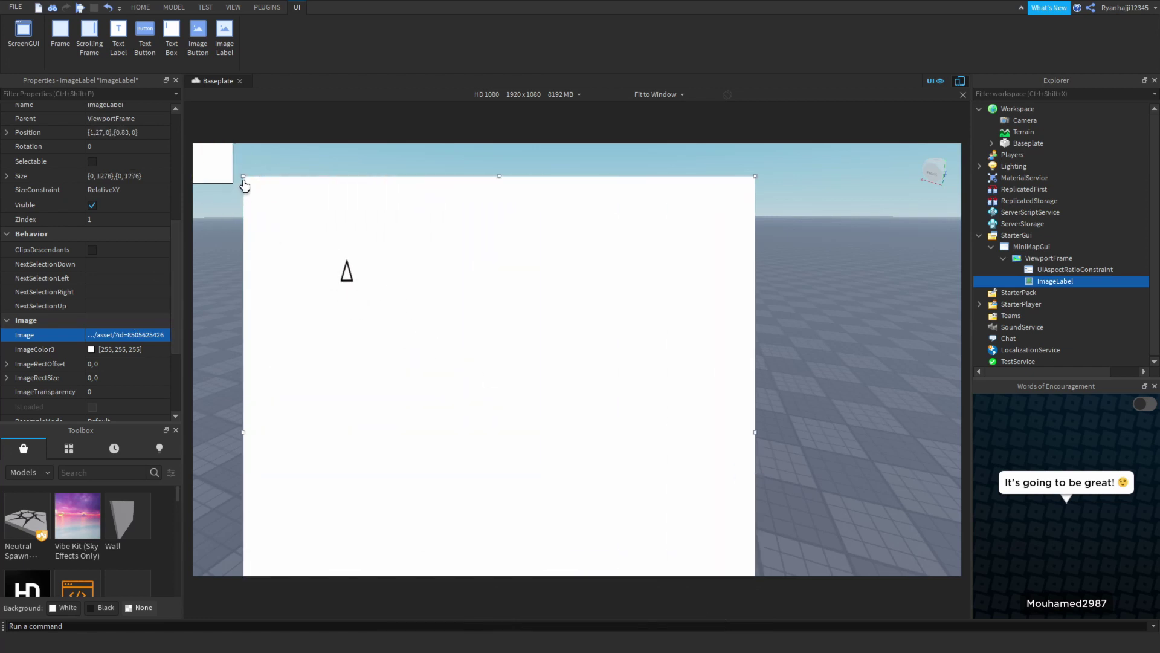
pyautogui.moveTo(243, 177); pyautogui.dragTo(489, 422)
pyautogui.moveTo(546, 508); pyautogui.dragTo(694, 278)
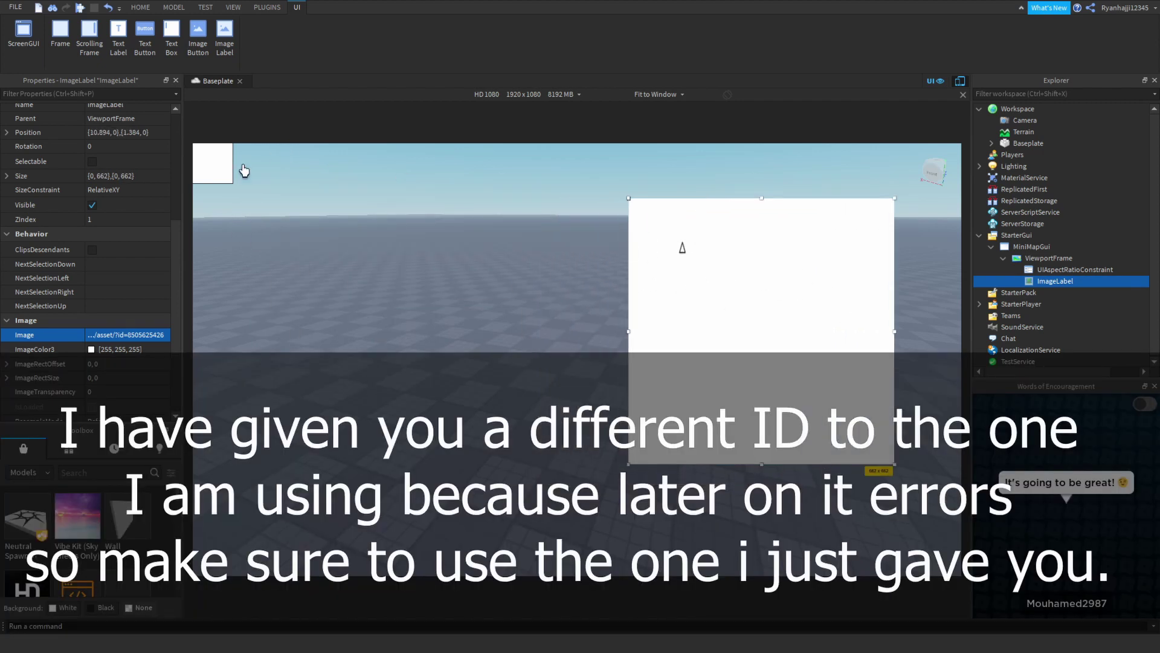
# Place the ViewportFrame in the game view's lower-left corner at about 312 × 312 pixels and move the ImageLabel near the centre
pyautogui.click(227, 172)
pyautogui.click(1037, 261)
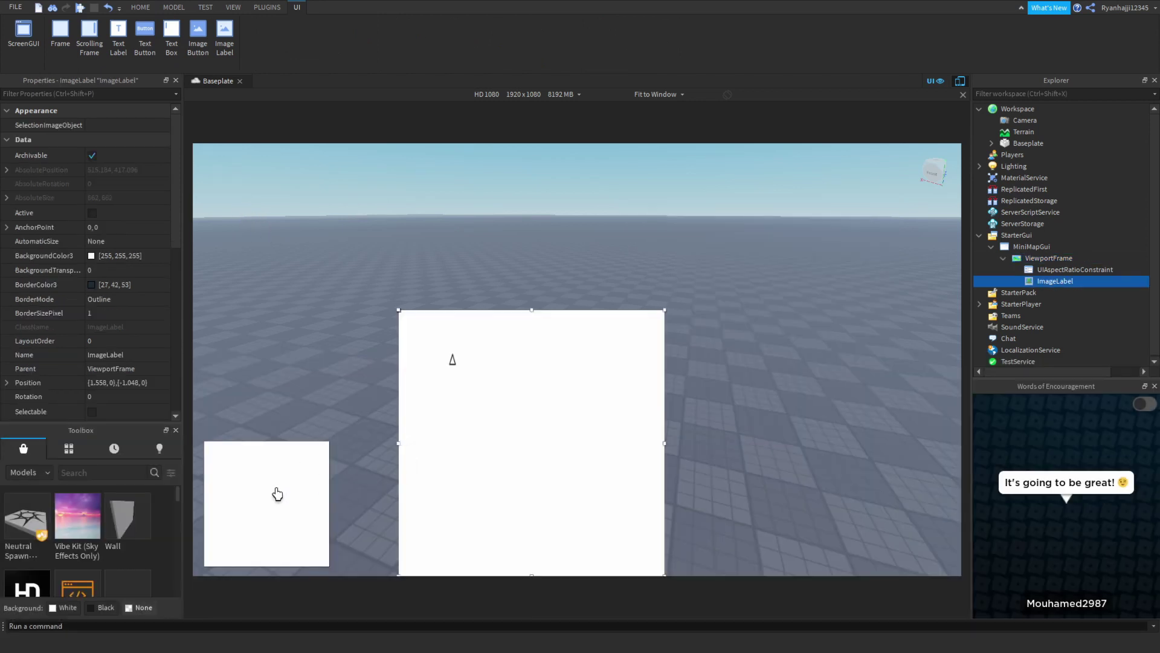
pyautogui.click(277, 494)
pyautogui.moveTo(497, 495); pyautogui.dragTo(501, 422)
pyautogui.click(275, 504)
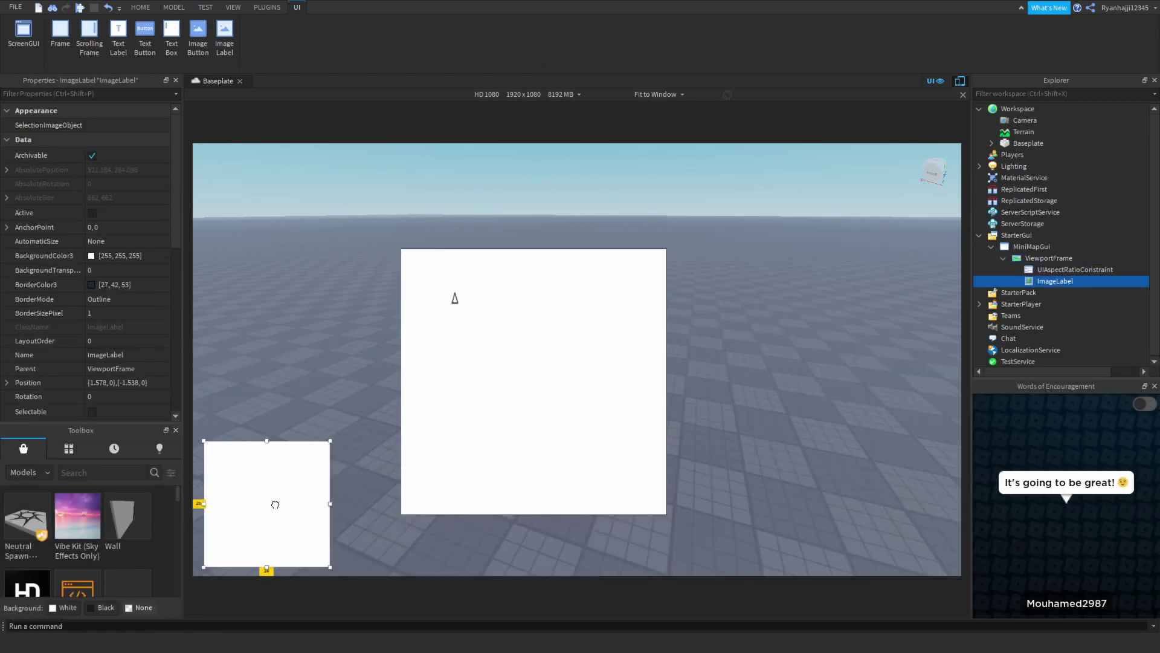
# Add a UICorner to the ViewportFrame and set its CornerRadius to 1, 5
pyautogui.click(1081, 258)
pyautogui.write('ui')
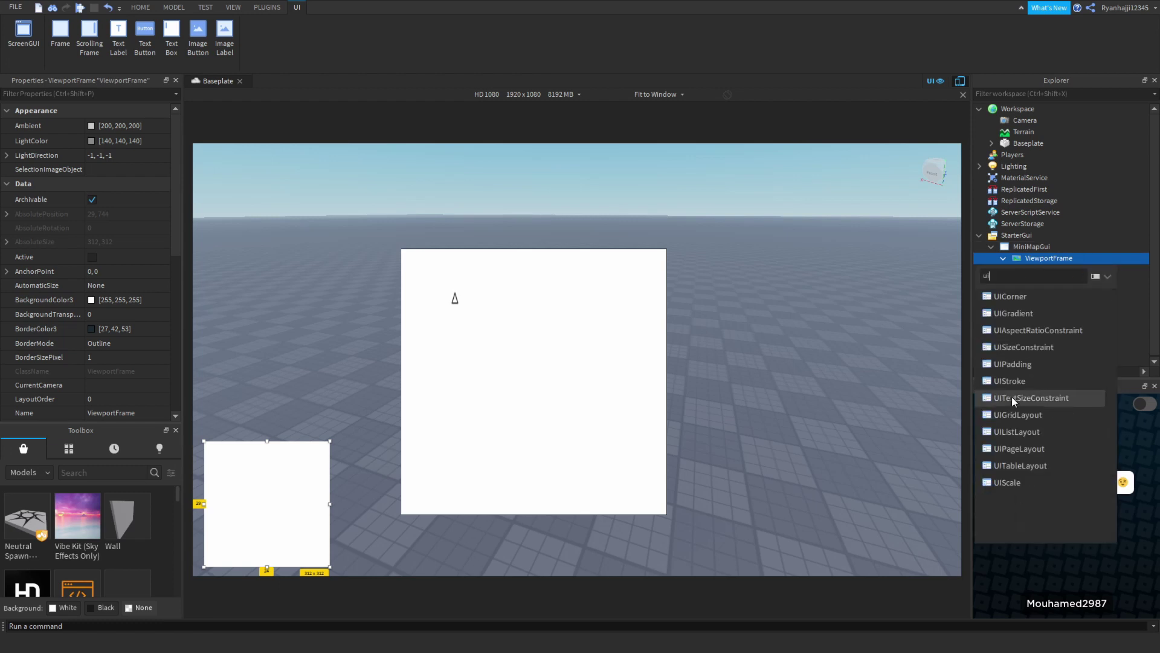
pyautogui.click(1021, 297)
pyautogui.click(308, 374)
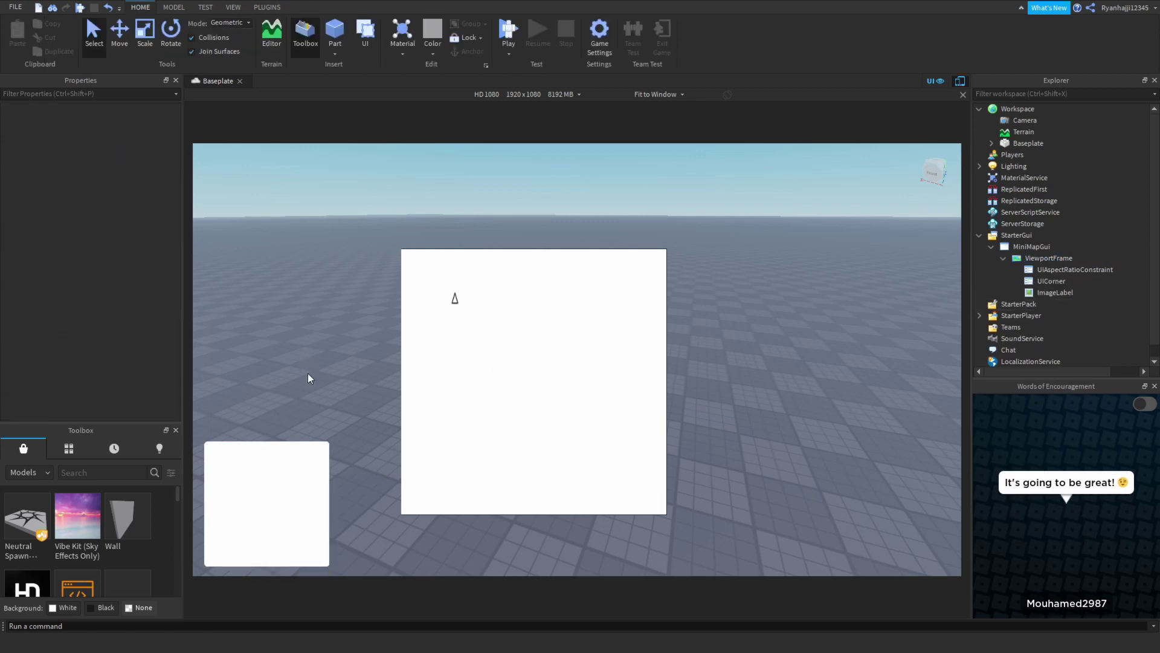
pyautogui.click(1010, 281)
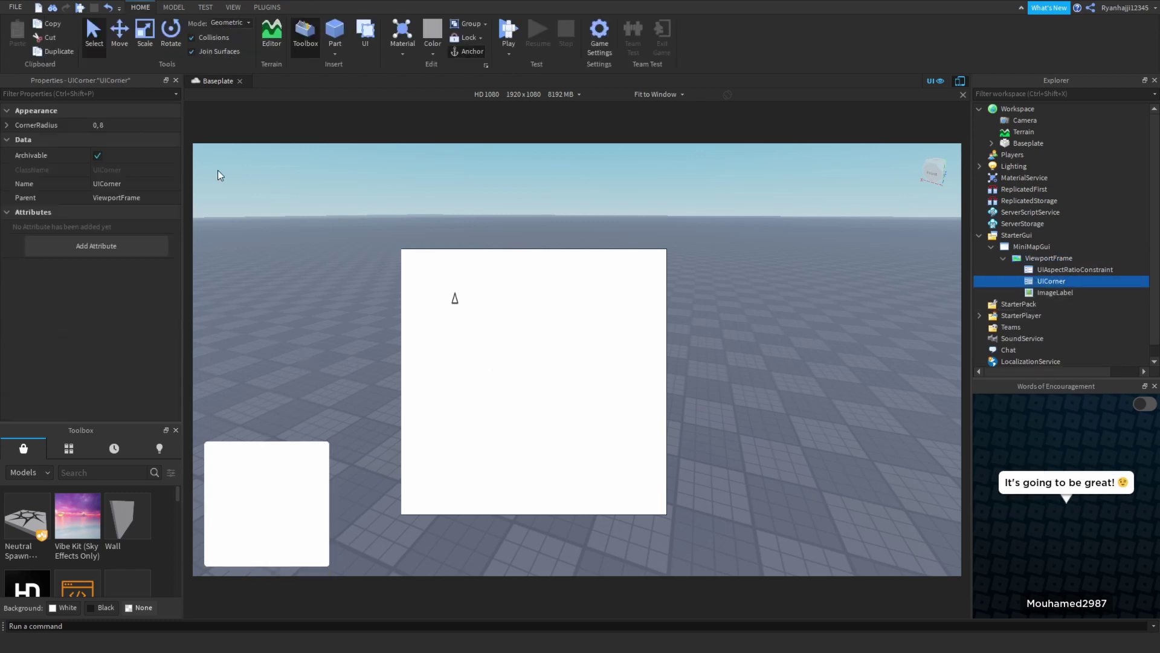
pyautogui.click(132, 125)
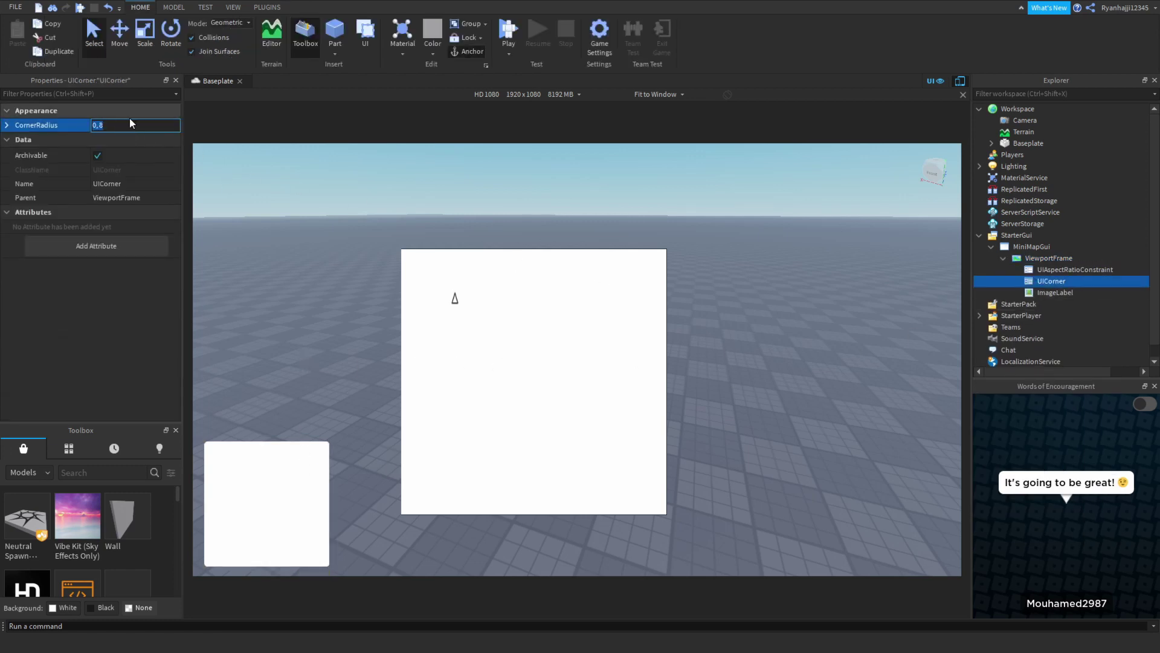
pyautogui.write('1,5')
pyautogui.press('Return')
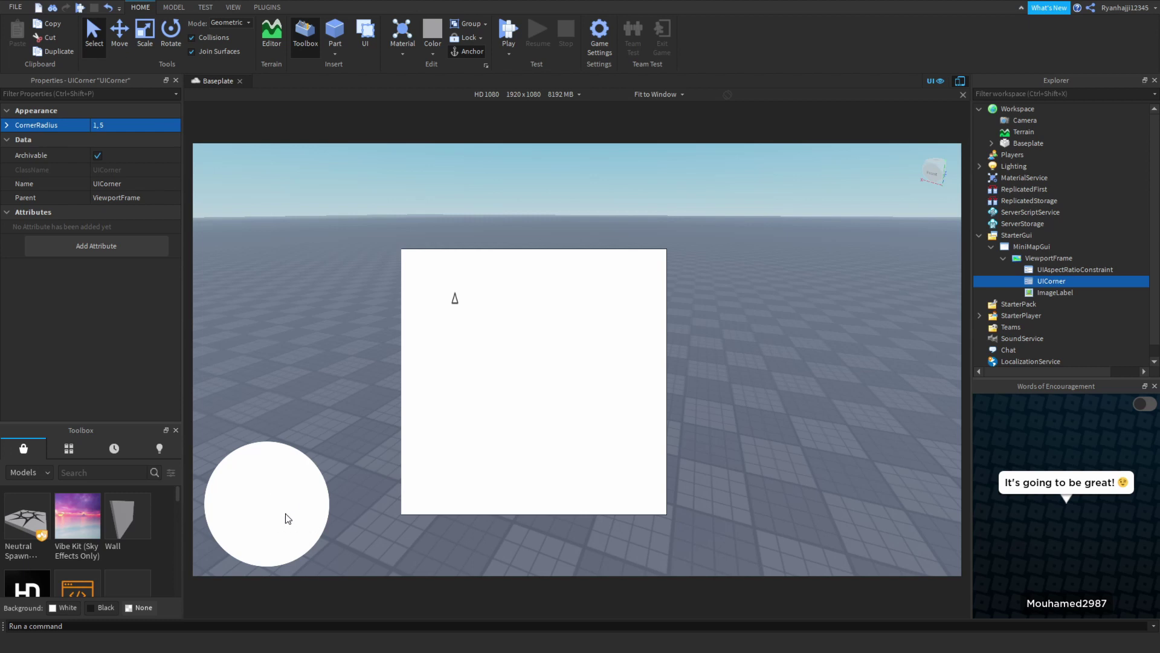
# Move the ImageLabel over the circular ViewportFrame and set its BackgroundTransparency to 1
pyautogui.click(1053, 292)
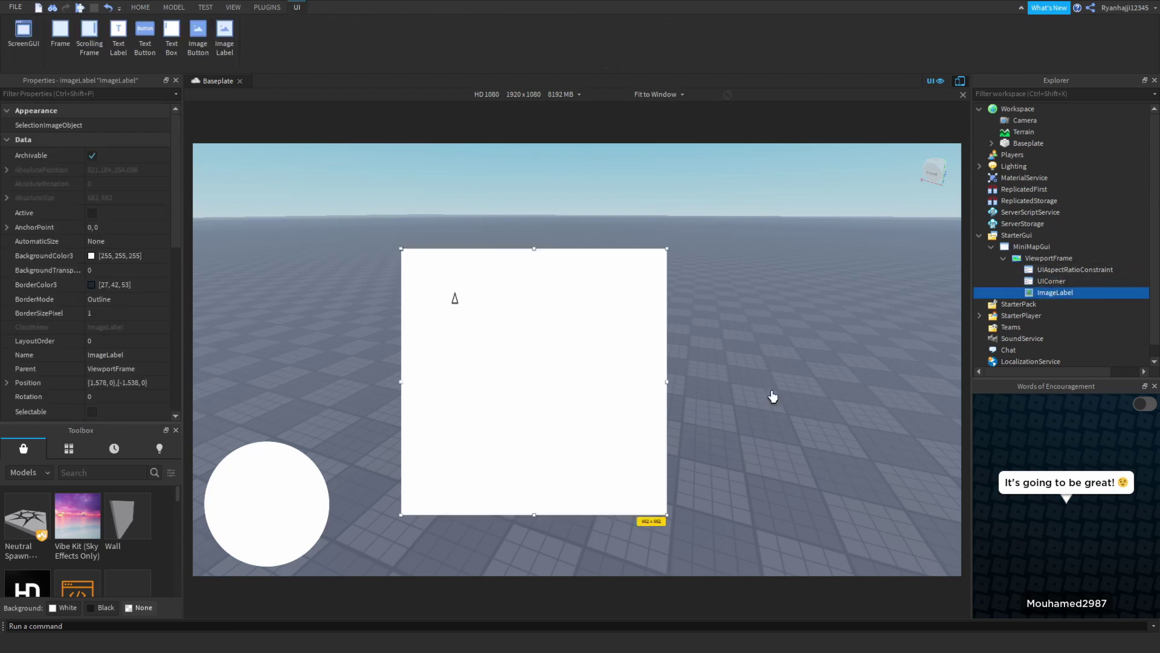
pyautogui.moveTo(458, 379); pyautogui.dragTo(258, 550)
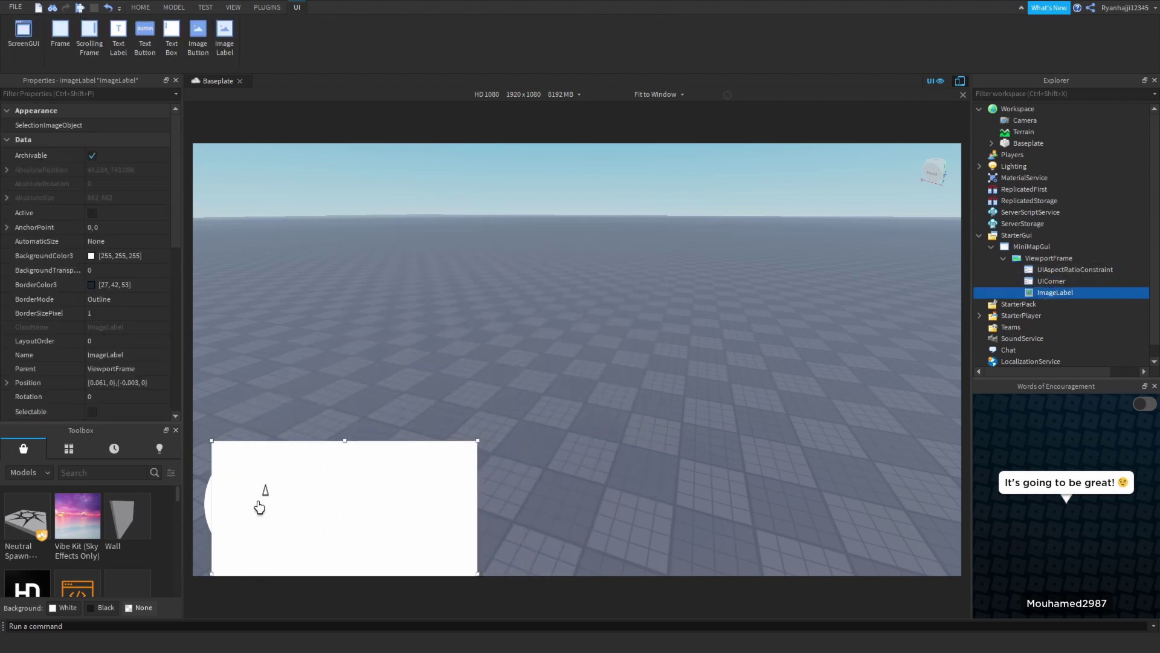
pyautogui.click(121, 270)
pyautogui.write('1')
pyautogui.press('Return')
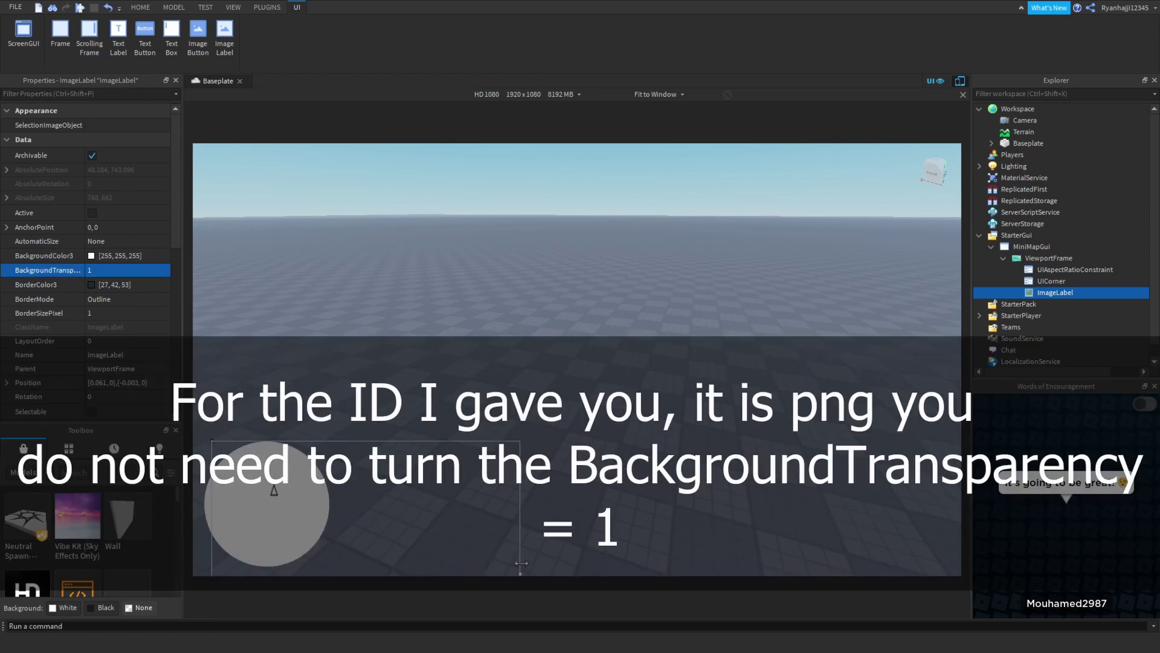
# Widen the ImageLabel to about 945 pixels and reposition it so its arrow sits at the centre of the circular ViewportFrame
pyautogui.moveTo(582, 547); pyautogui.dragTo(591, 546)
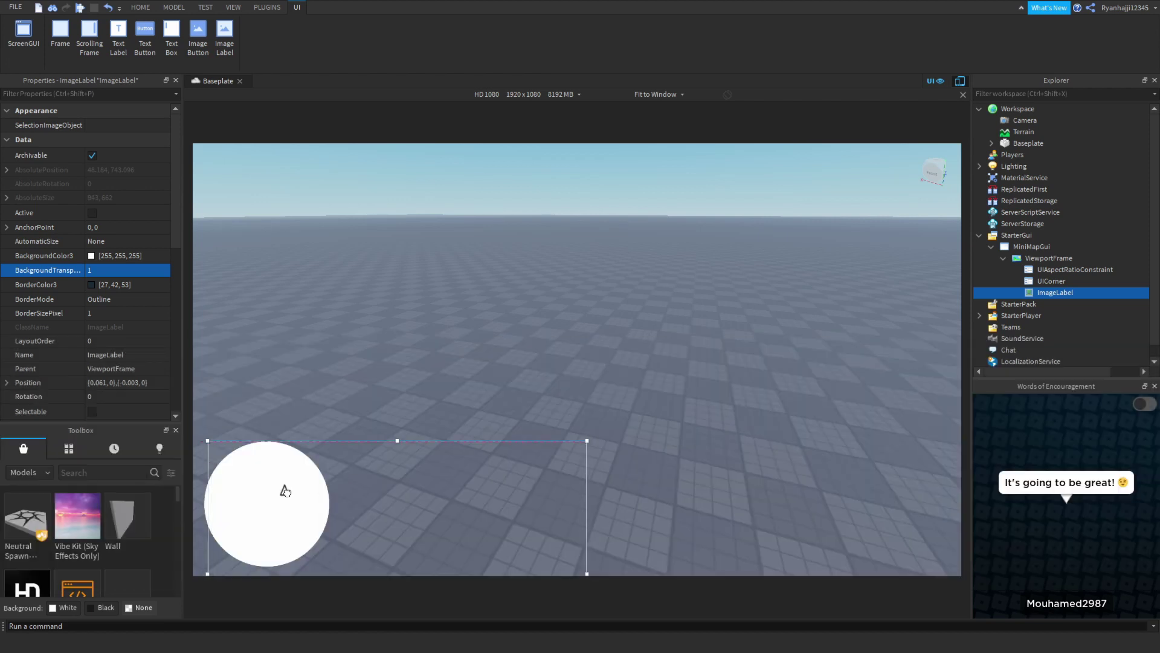
pyautogui.moveTo(285, 486)
pyautogui.mouseDown()
pyautogui.moveTo(269, 512)
pyautogui.moveTo(266, 497)
pyautogui.mouseUp()
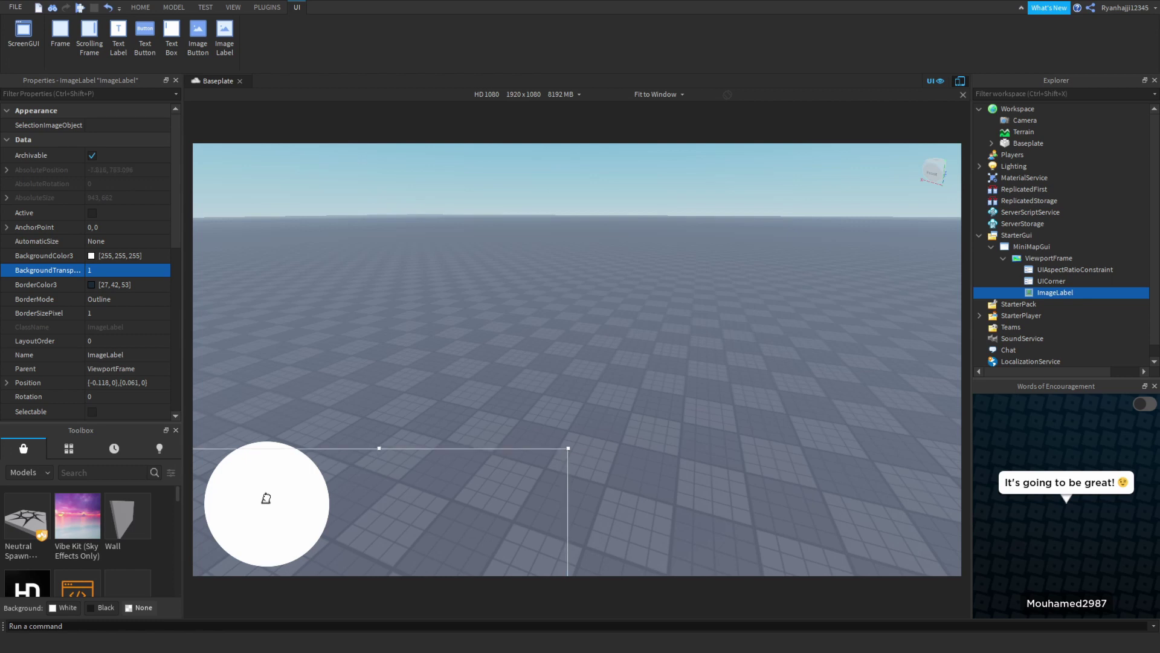
pyautogui.click(261, 400)
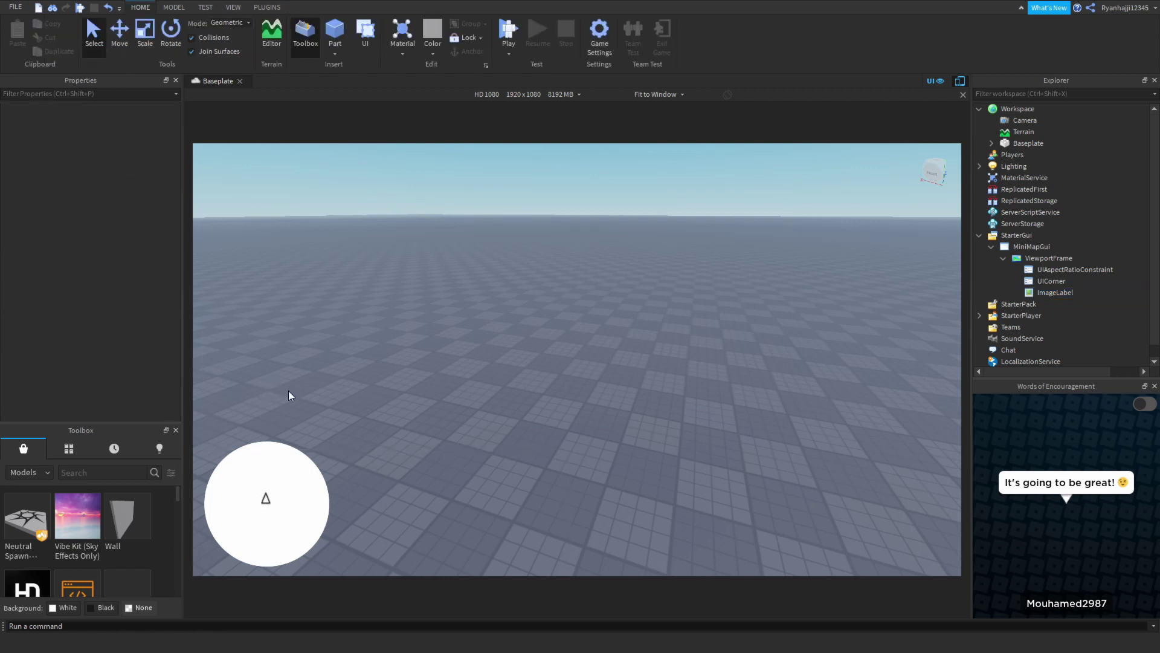
# Rename the ViewportFrame in MiniMapGui as MapFrame
pyautogui.click(1046, 258)
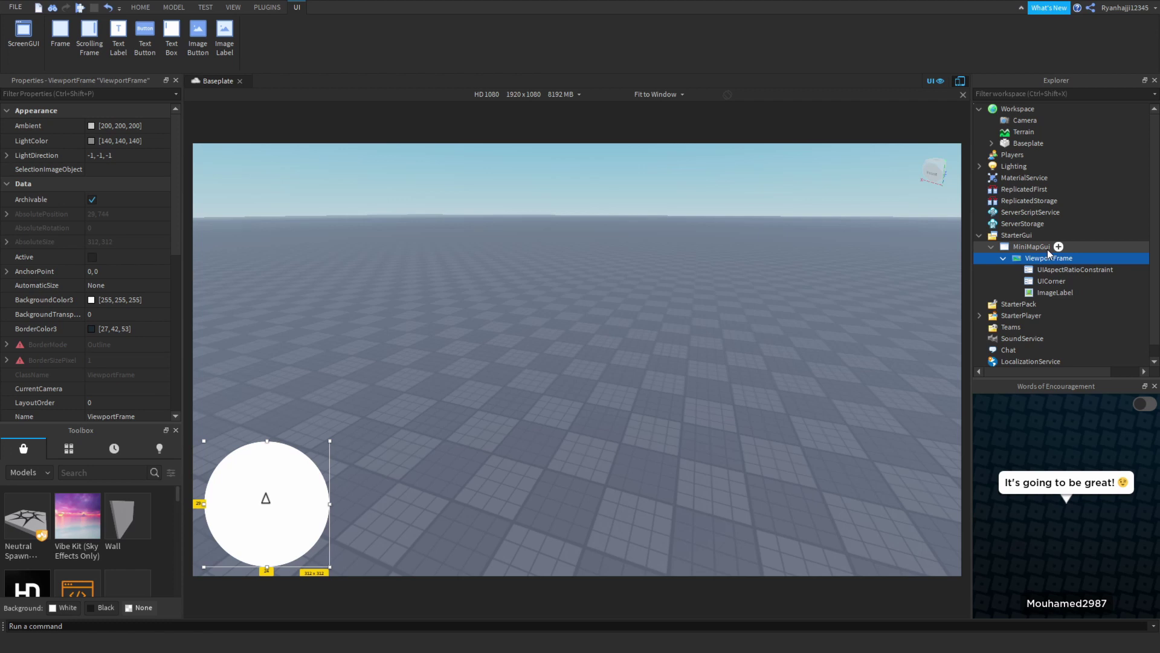
pyautogui.click(1043, 245)
pyautogui.click(1045, 259)
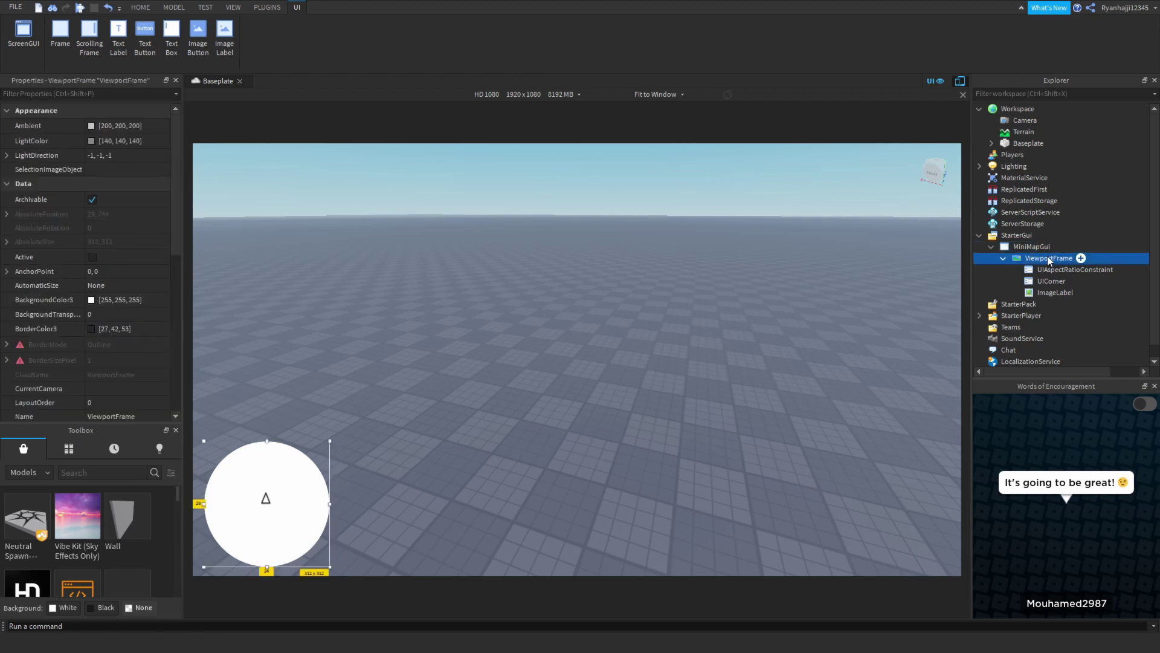
pyautogui.rightClick(1047, 255)
pyautogui.click(1025, 333)
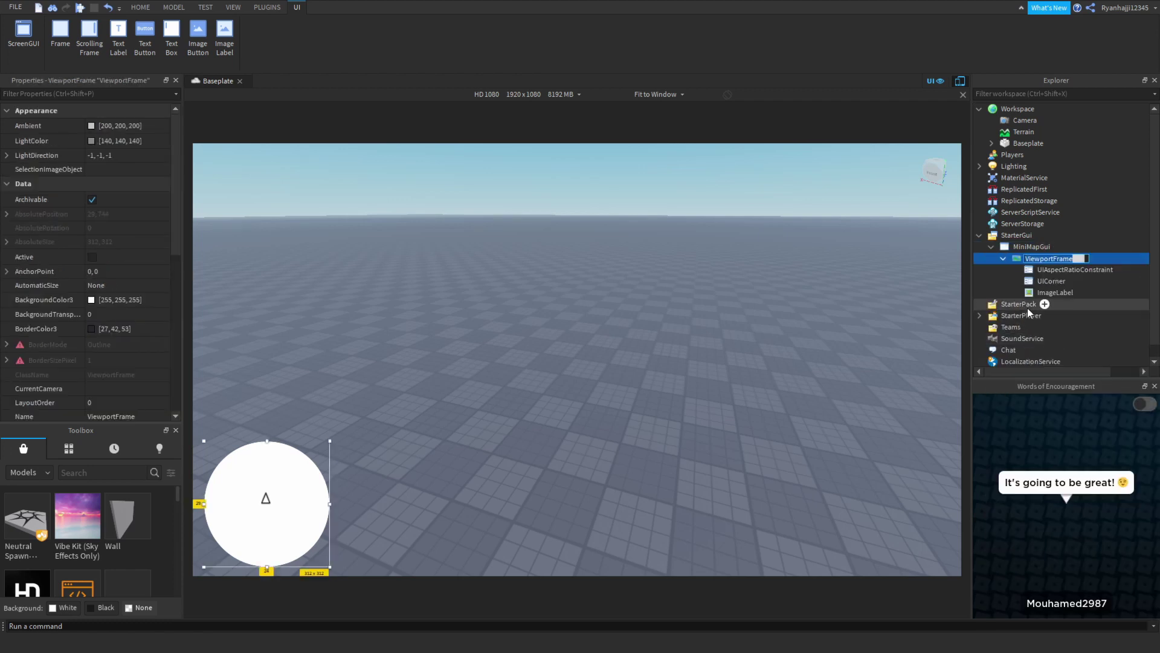
pyautogui.write('MapFrma')
pyautogui.press('BackSpace')
pyautogui.press('BackSpace')
pyautogui.write('ame')
# Rename the ImageLabel inside MapFrame as PlayerArrow
pyautogui.click(1046, 291)
pyautogui.press('F2')
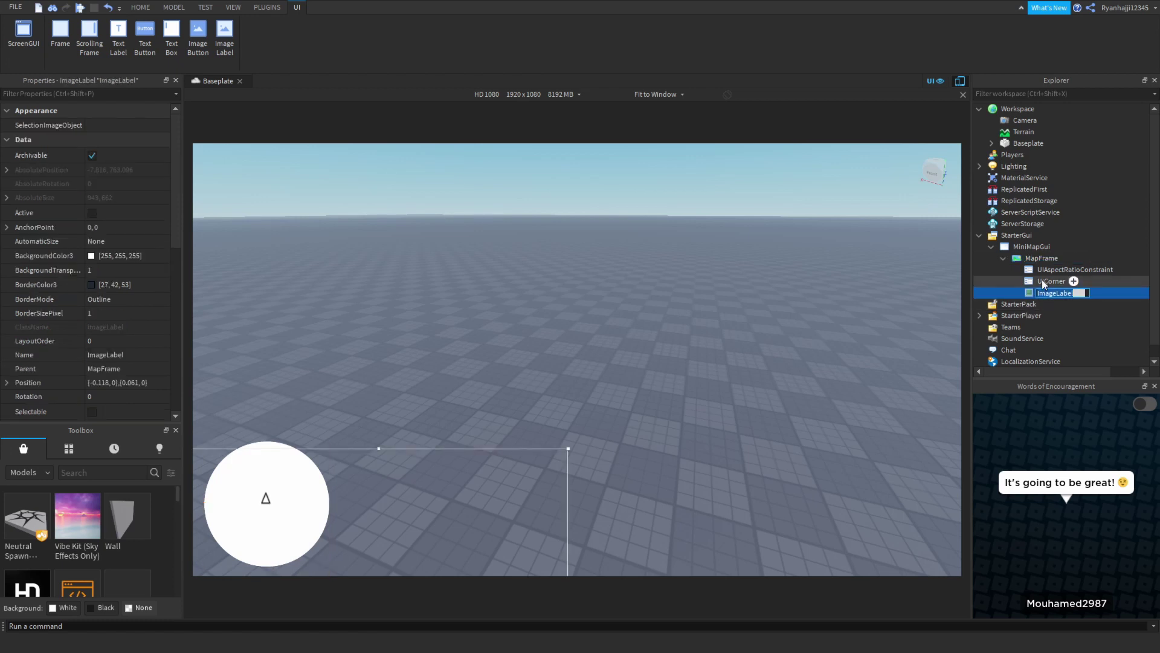
pyautogui.write('PlayerArrow')
pyautogui.press('Return')
pyautogui.click(437, 391)
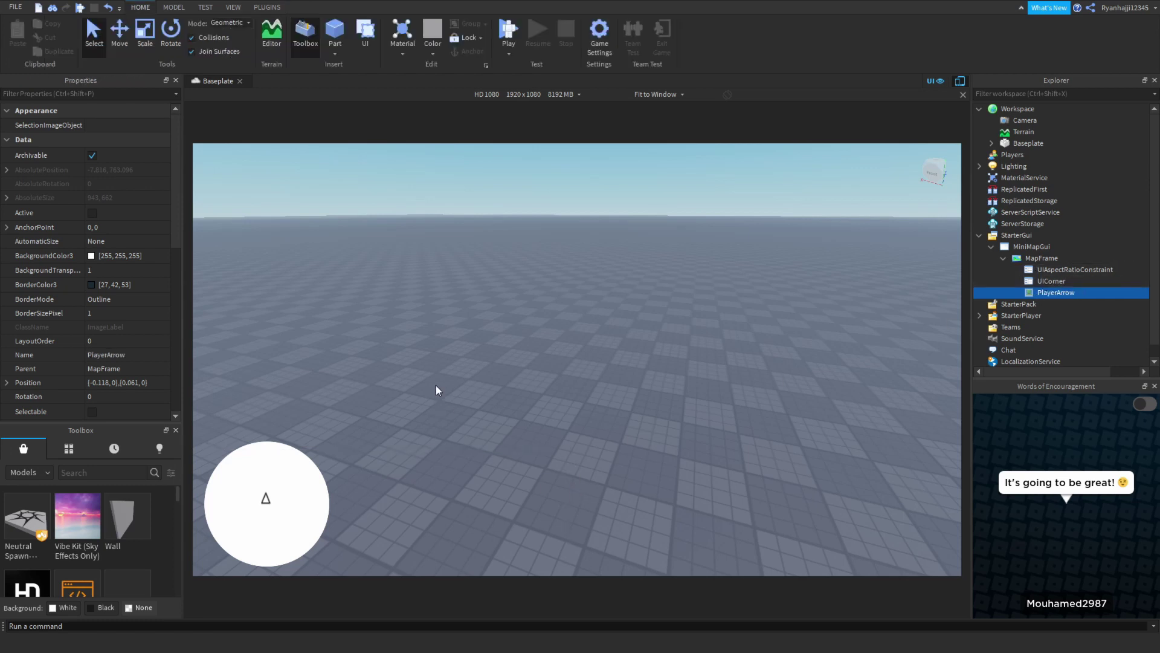
# Add a Folder to Workspace and name it ViewerFolder
pyautogui.click(1025, 108)
pyautogui.click(1042, 109)
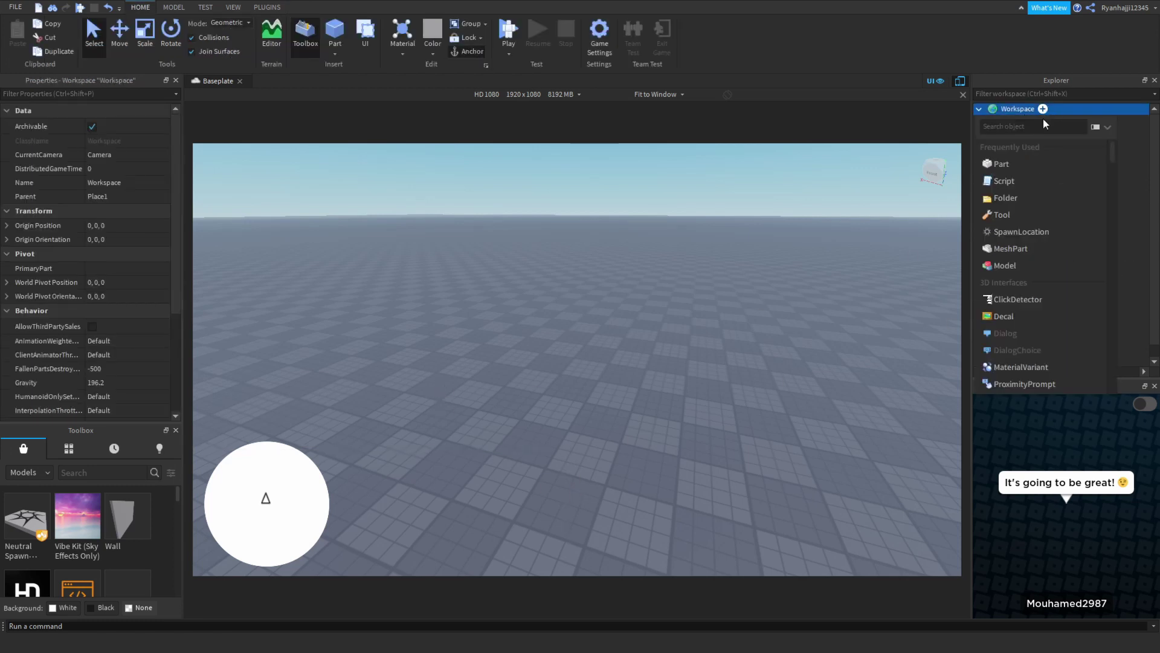
pyautogui.click(1015, 198)
pyautogui.click(1028, 145)
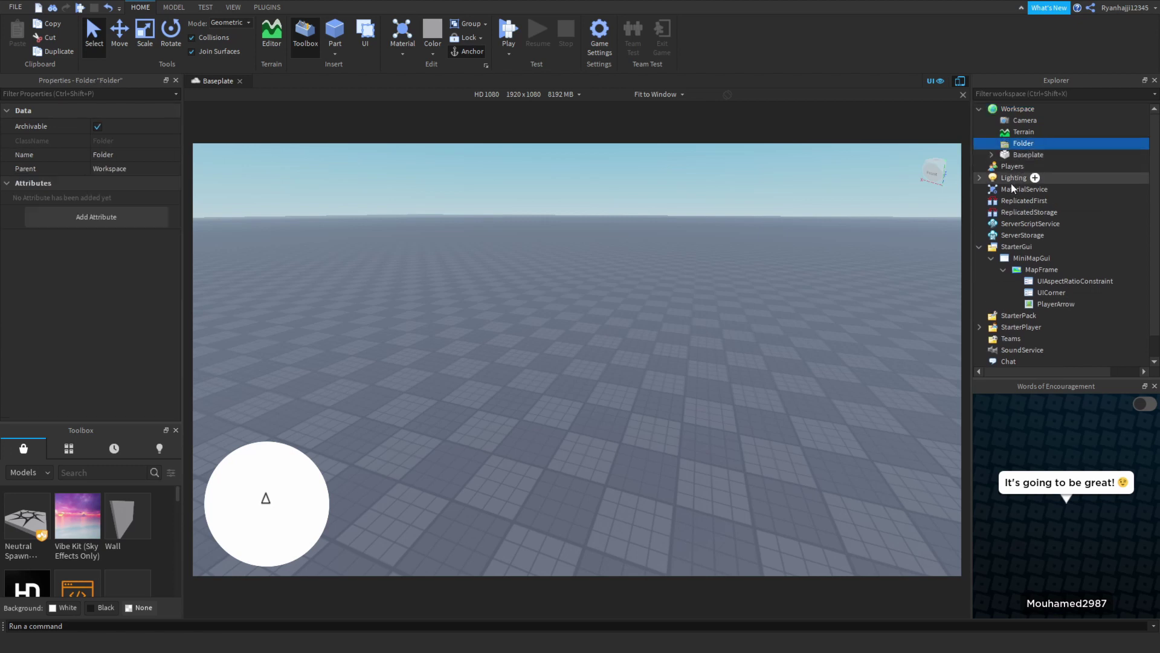
pyautogui.press('F2')
pyautogui.write('ewerFolder')
pyautogui.press('Return')
# Place a SpawnLocation near the middle of the view on the baseplate and search the Toolbox models for wooden items
pyautogui.click(697, 360)
pyautogui.moveTo(697, 360); pyautogui.dragTo(628, 331, button='right')
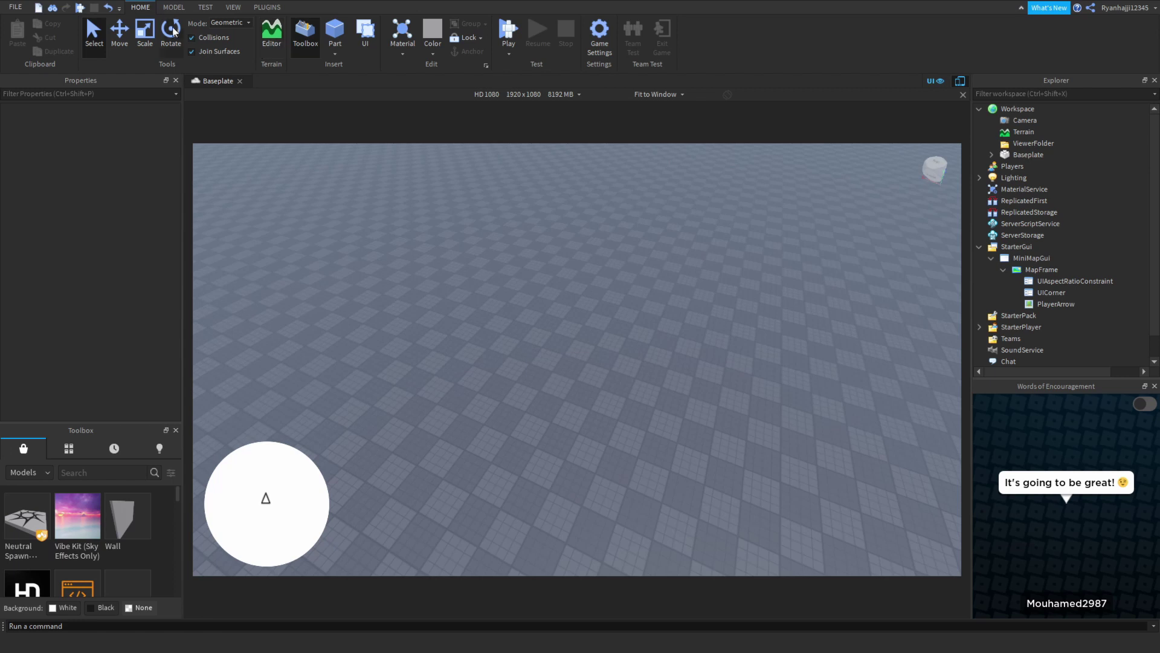
pyautogui.click(174, 7)
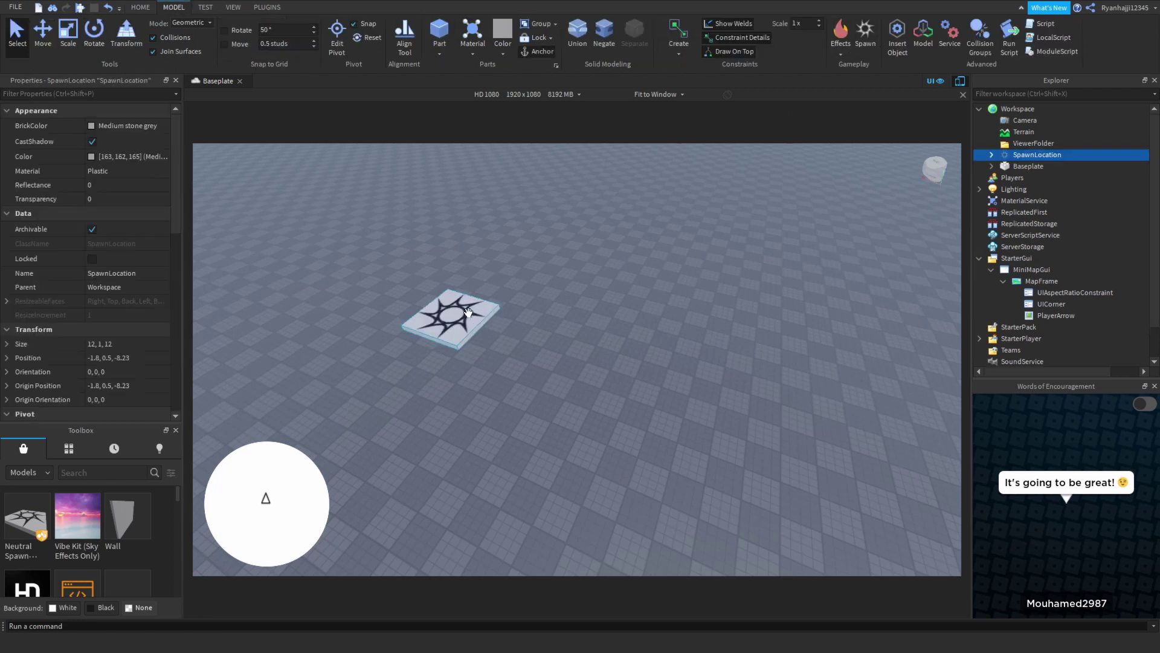
pyautogui.moveTo(464, 308); pyautogui.dragTo(569, 327)
pyautogui.click(614, 270)
pyautogui.press('w')
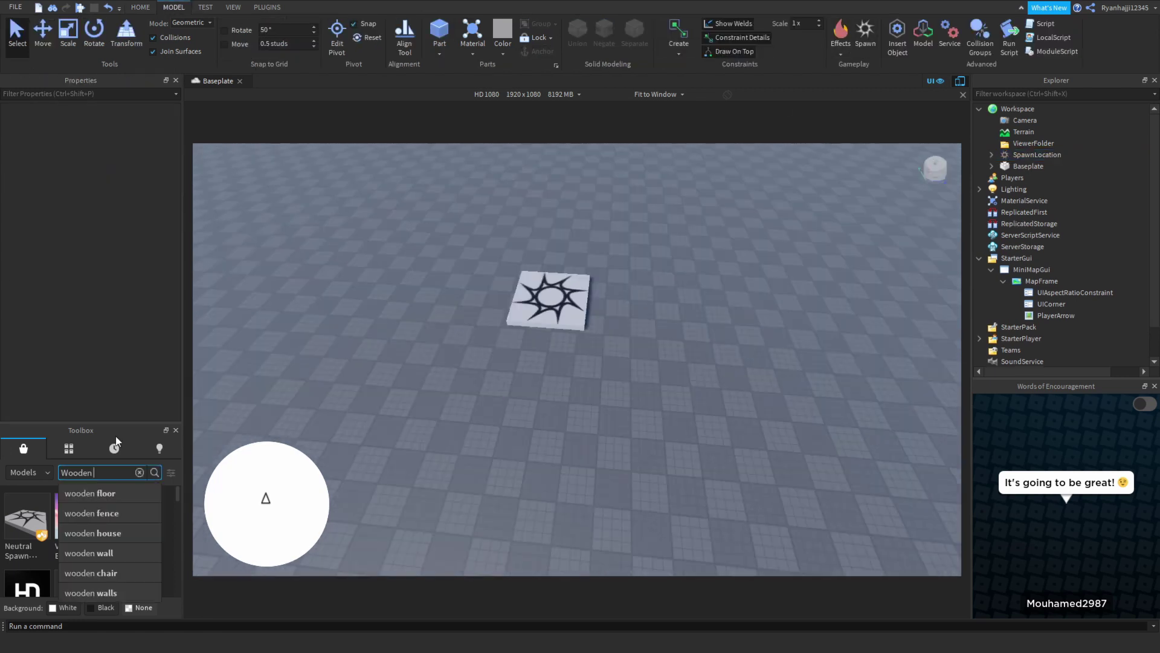
pyautogui.press('Return')
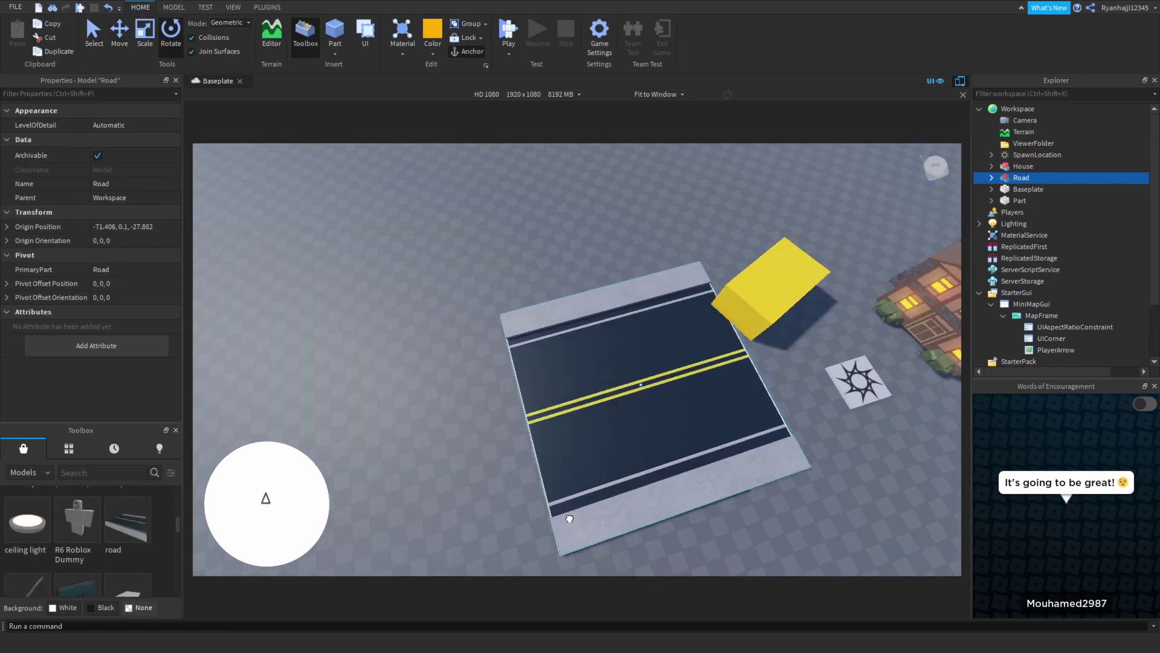
# Examine the road, house, yellow part and dummy placed around the SpawnLocation from several angles
pyautogui.moveTo(544, 363); pyautogui.dragTo(574, 345, button='right')
pyautogui.scroll(5, 574, 345)
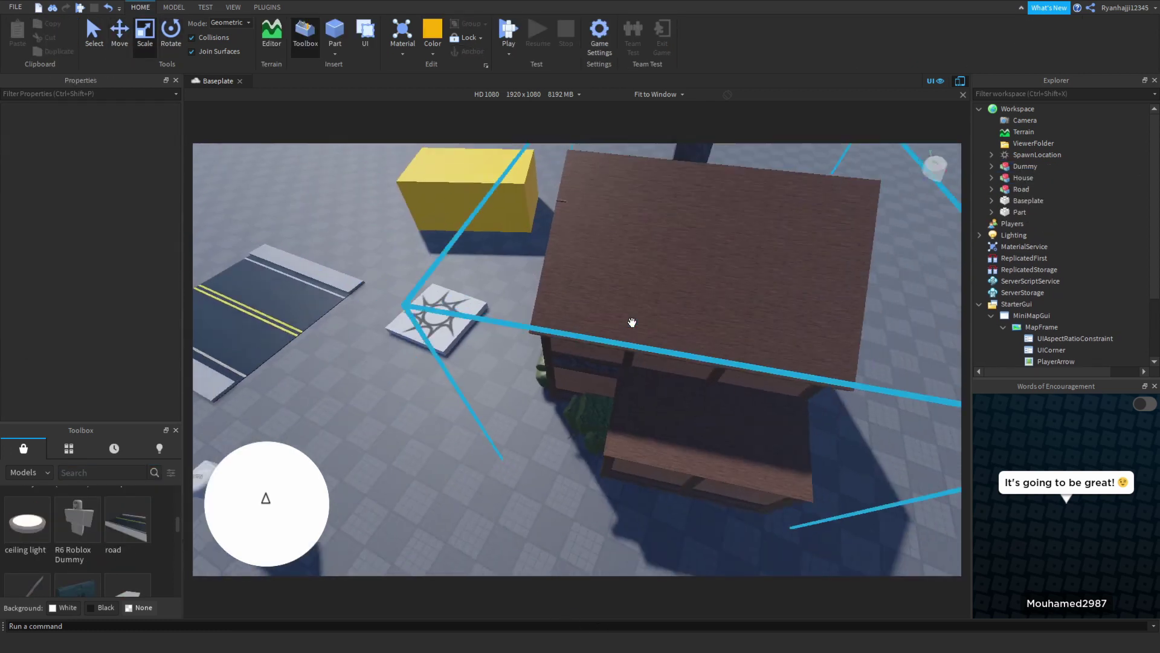
pyautogui.press('s')
pyautogui.press('a')
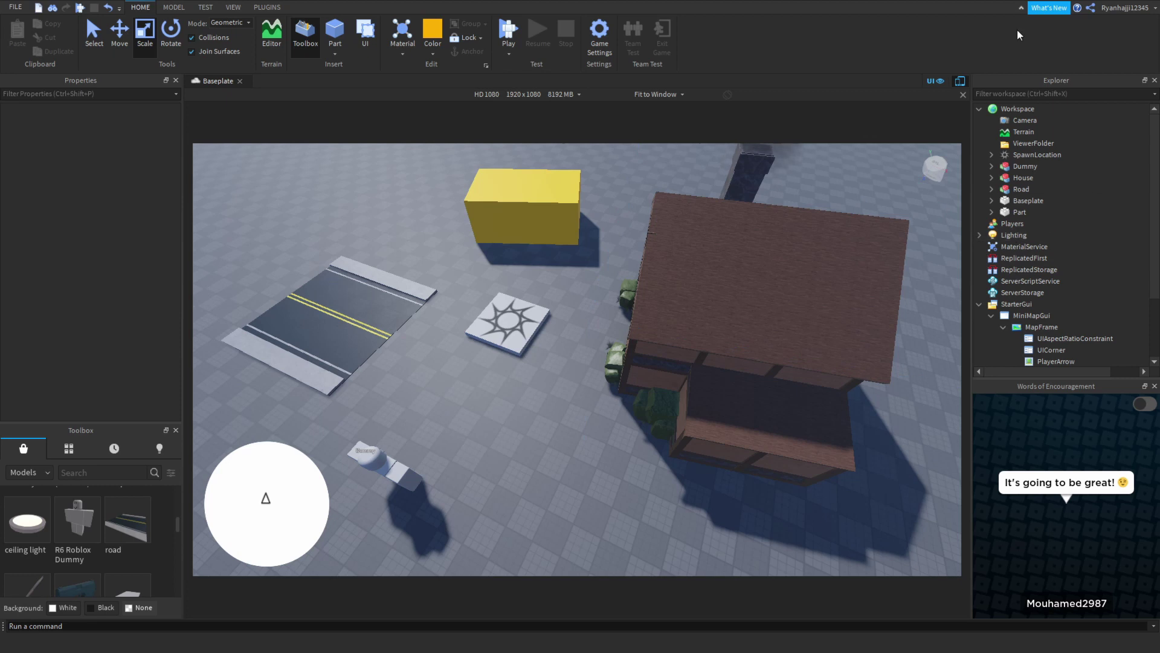
pyautogui.press('s')
pyautogui.press('a')
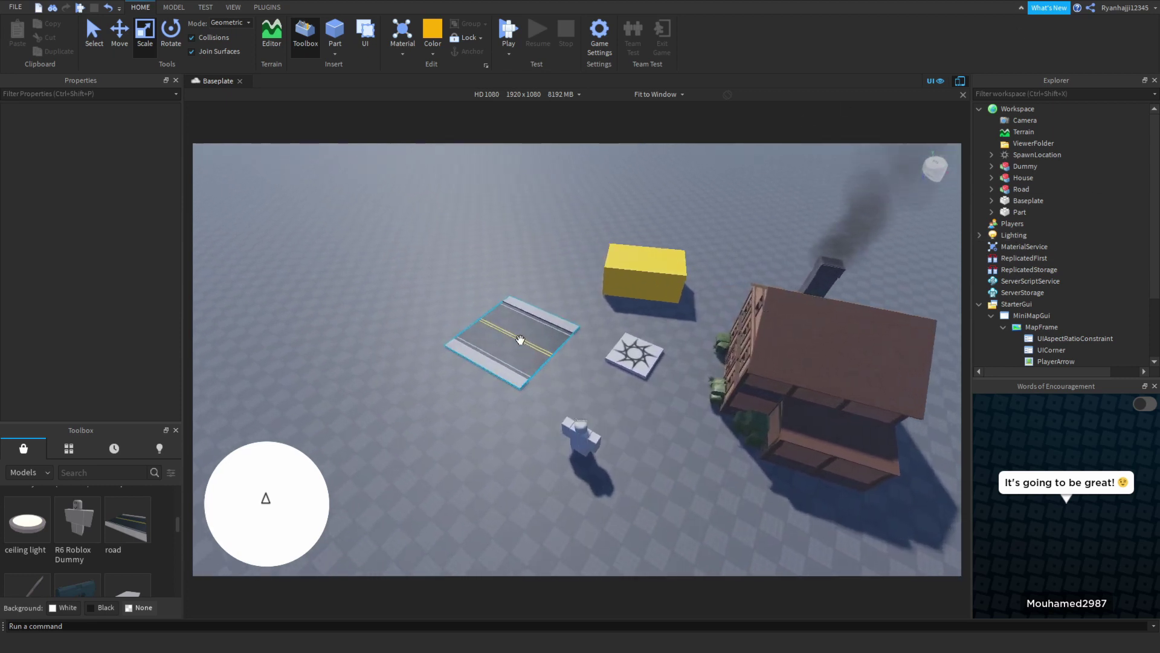
pyautogui.moveTo(563, 343); pyautogui.dragTo(563, 343, button='right')
pyautogui.press('s')
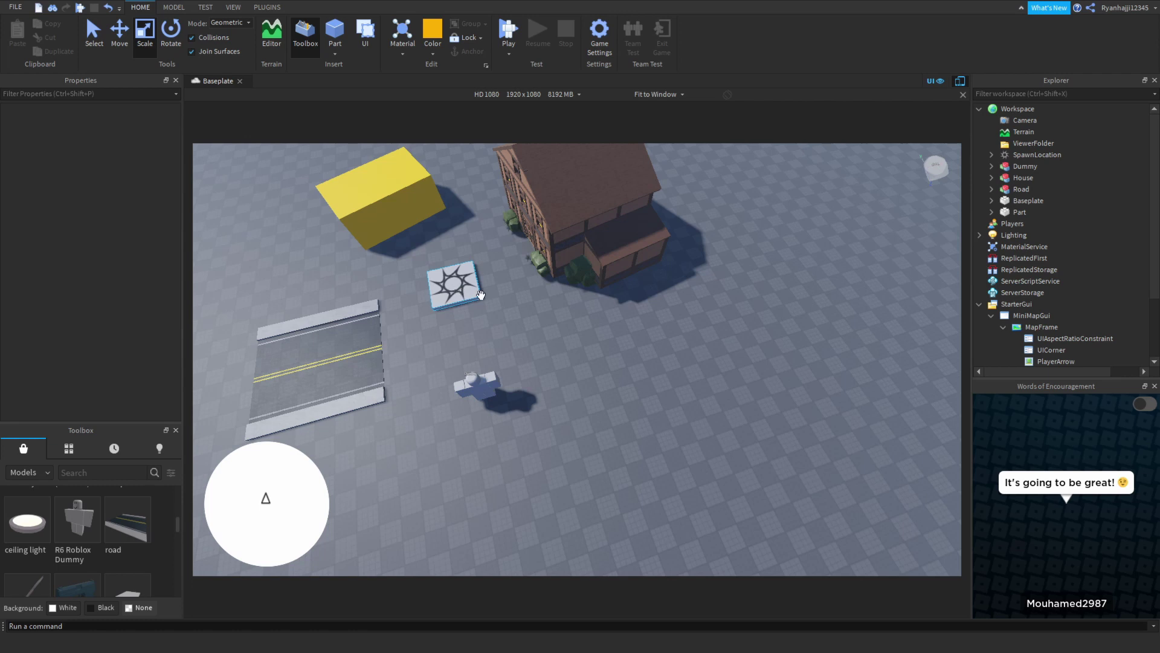
pyautogui.press('s')
pyautogui.moveTo(481, 294); pyautogui.dragTo(424, 265, button='right')
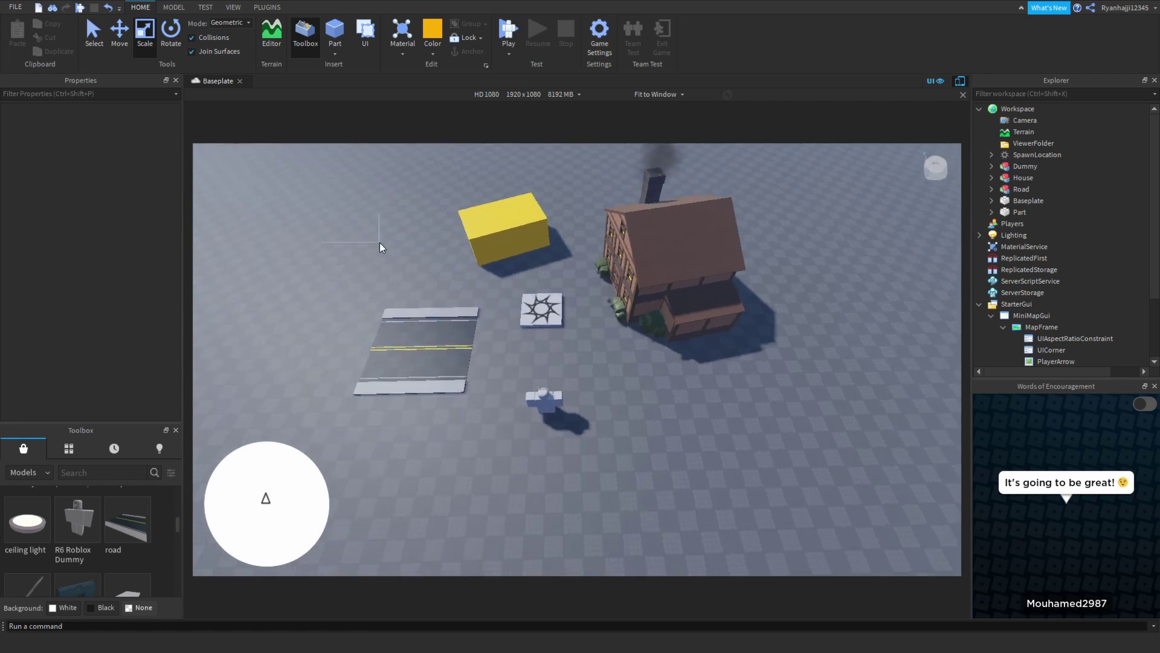
# Move the SpawnLocation, Dummy, House, Road, Part and Baseplate into ViewerFolder
pyautogui.moveTo(513, 310); pyautogui.dragTo(715, 469)
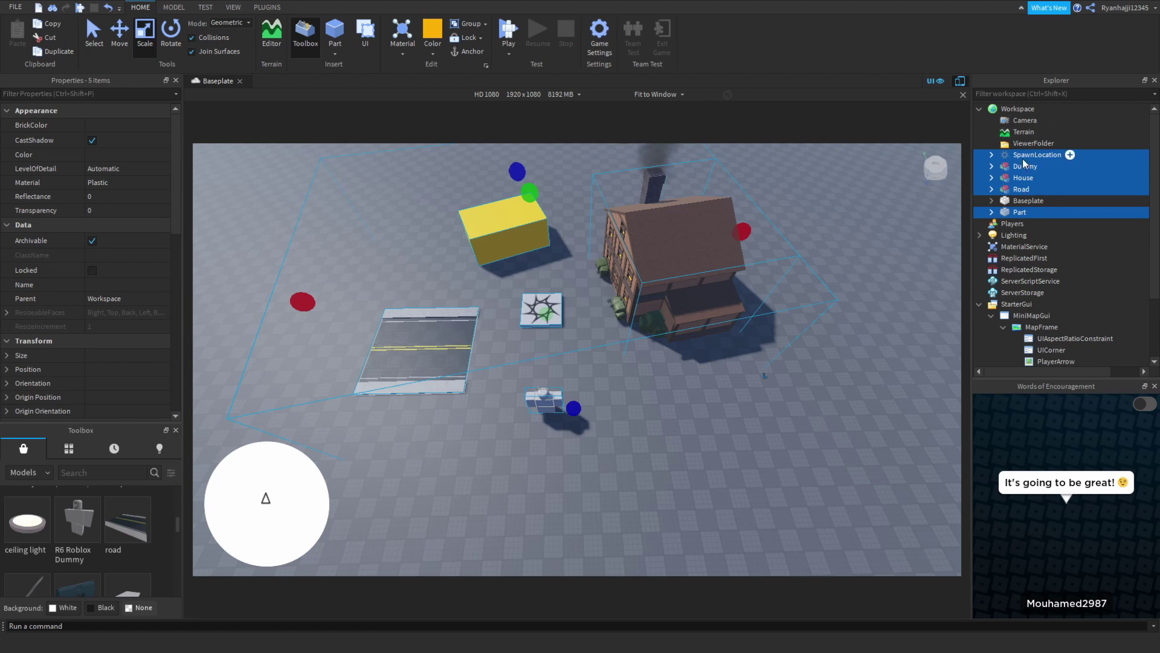
pyautogui.click(1020, 213)
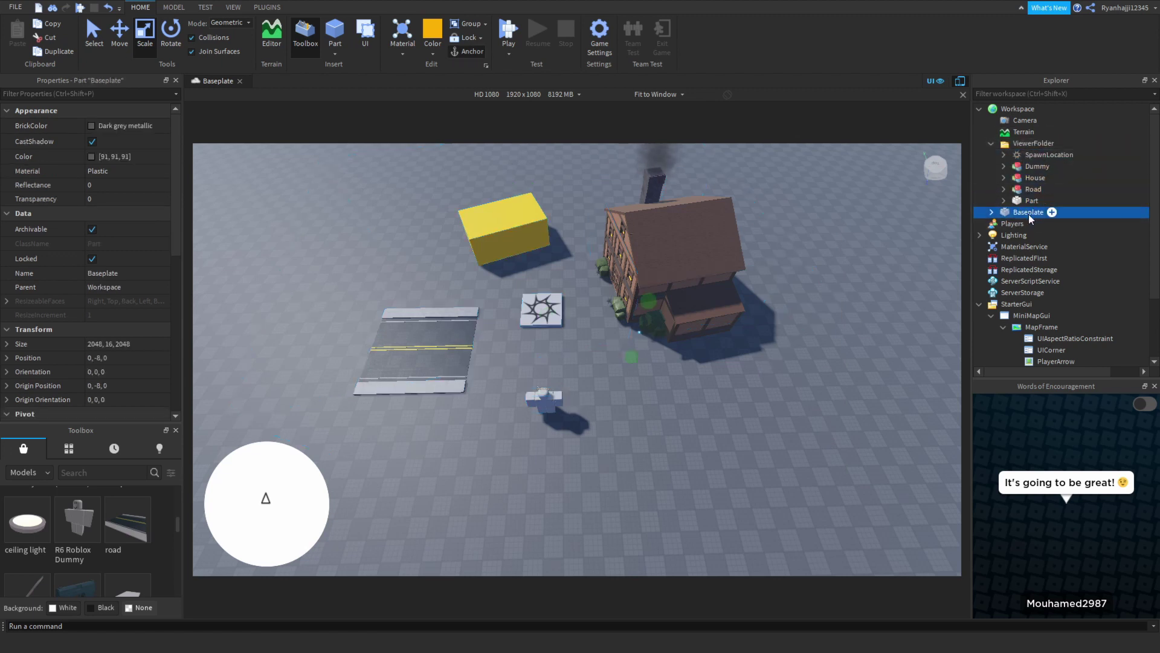
pyautogui.moveTo(1021, 148); pyautogui.dragTo(1027, 143)
pyautogui.click(863, 405)
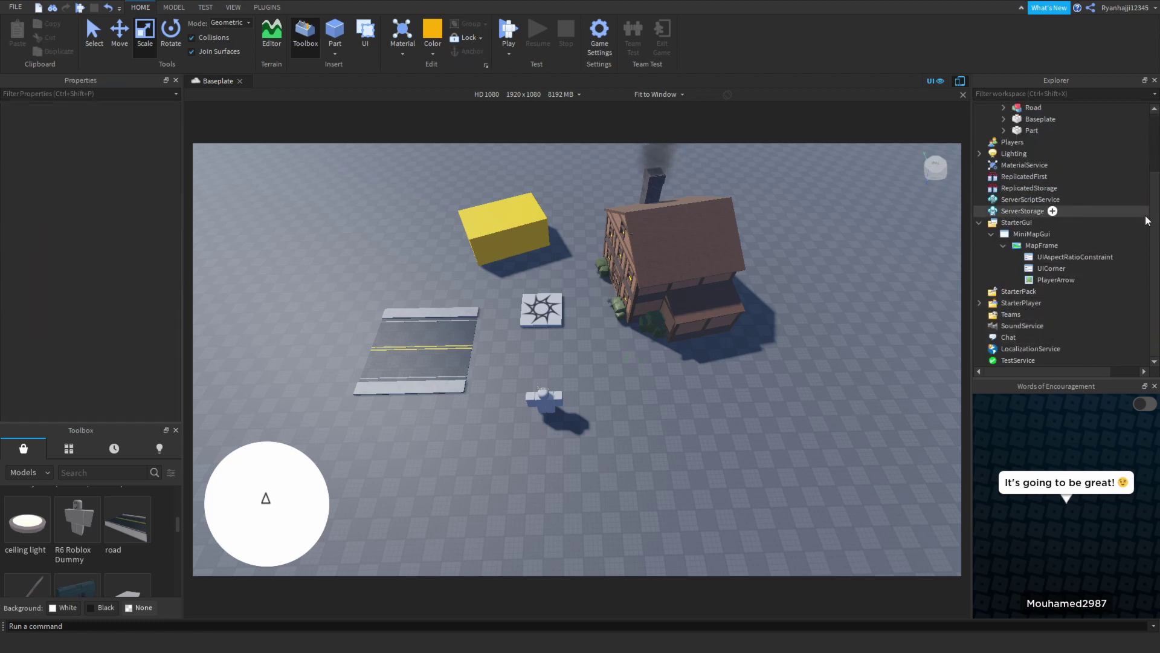
# Add a LocalScript to MiniMapGui and name it ViewingGui
pyautogui.click(1058, 234)
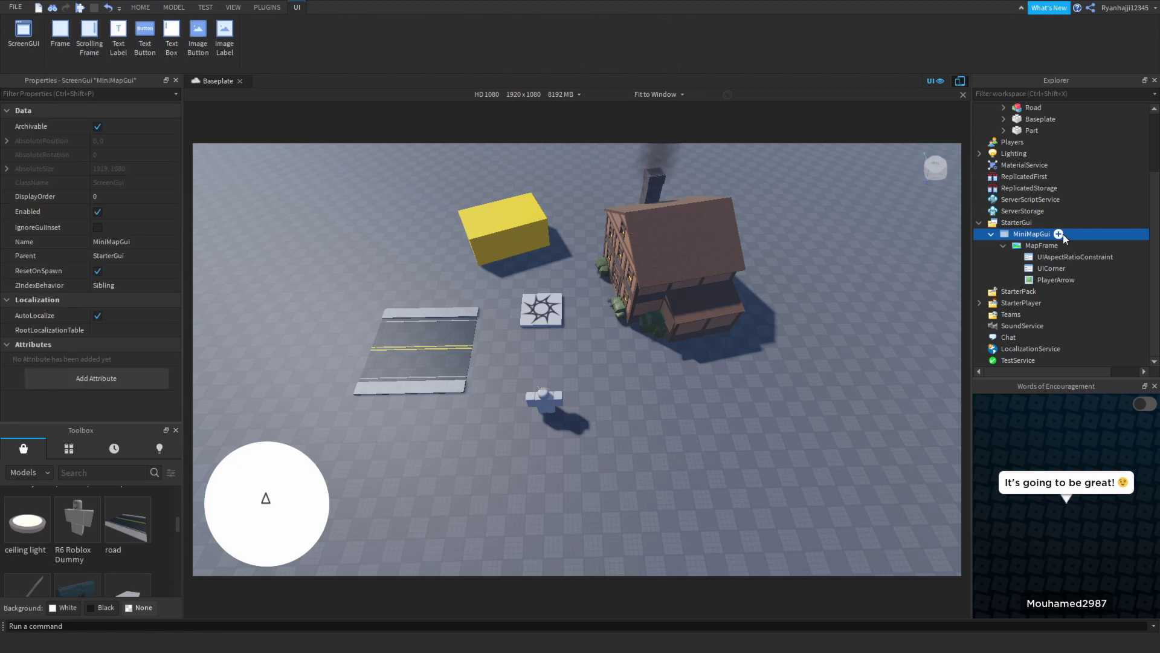
pyautogui.click(1059, 234)
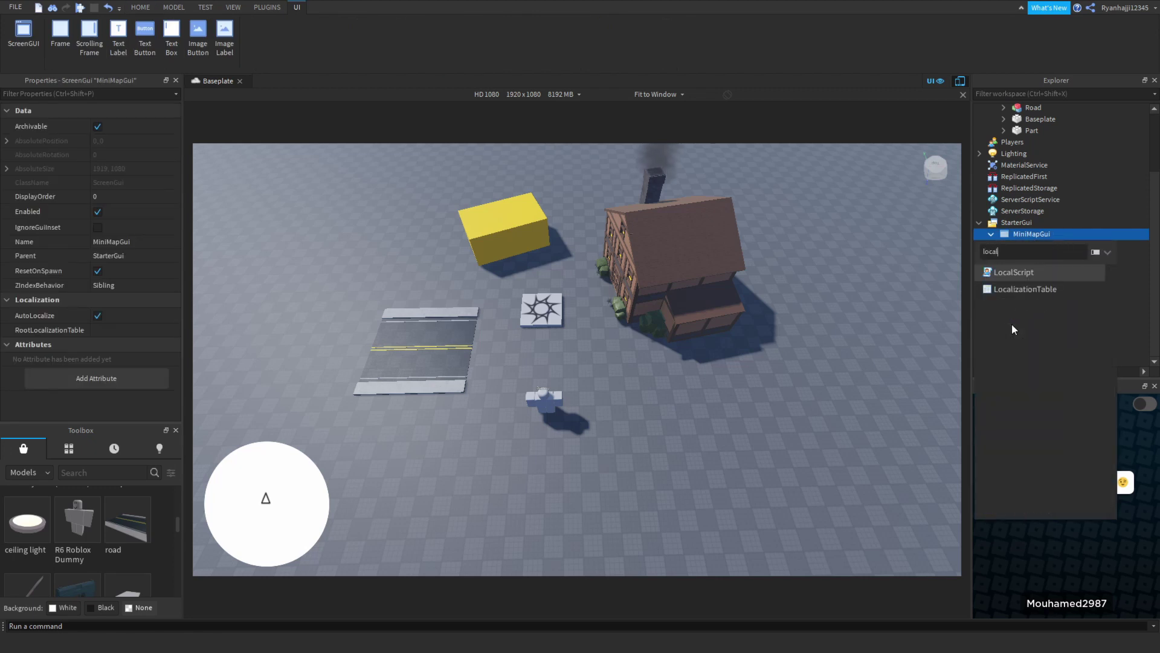
pyautogui.click(1026, 272)
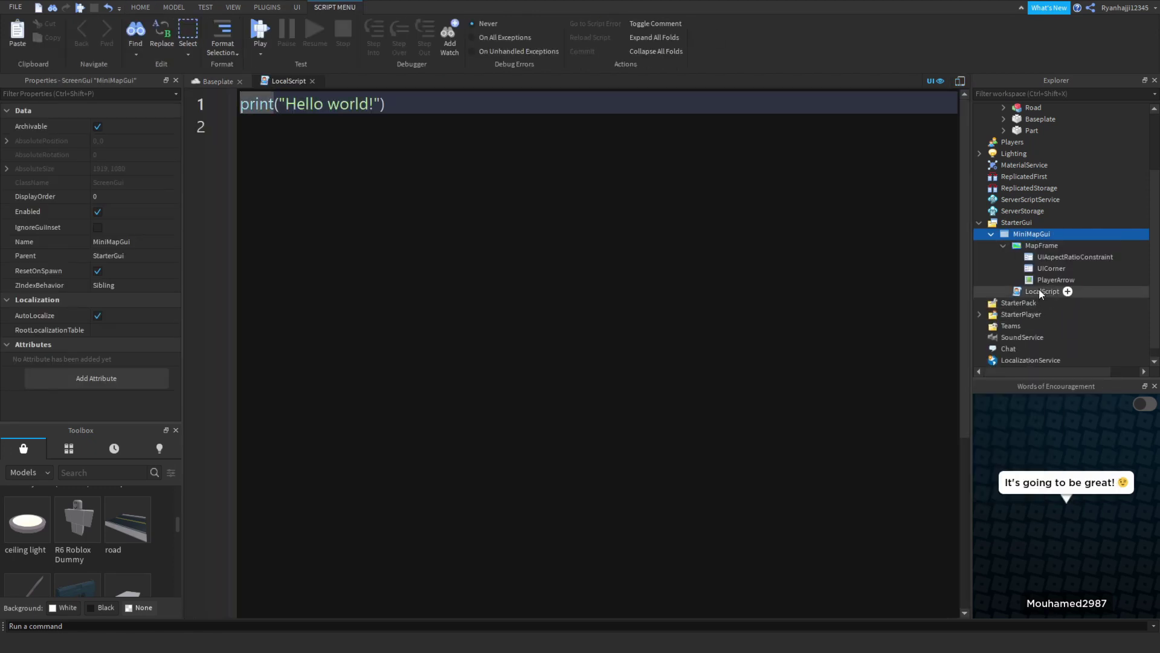
pyautogui.press('F2')
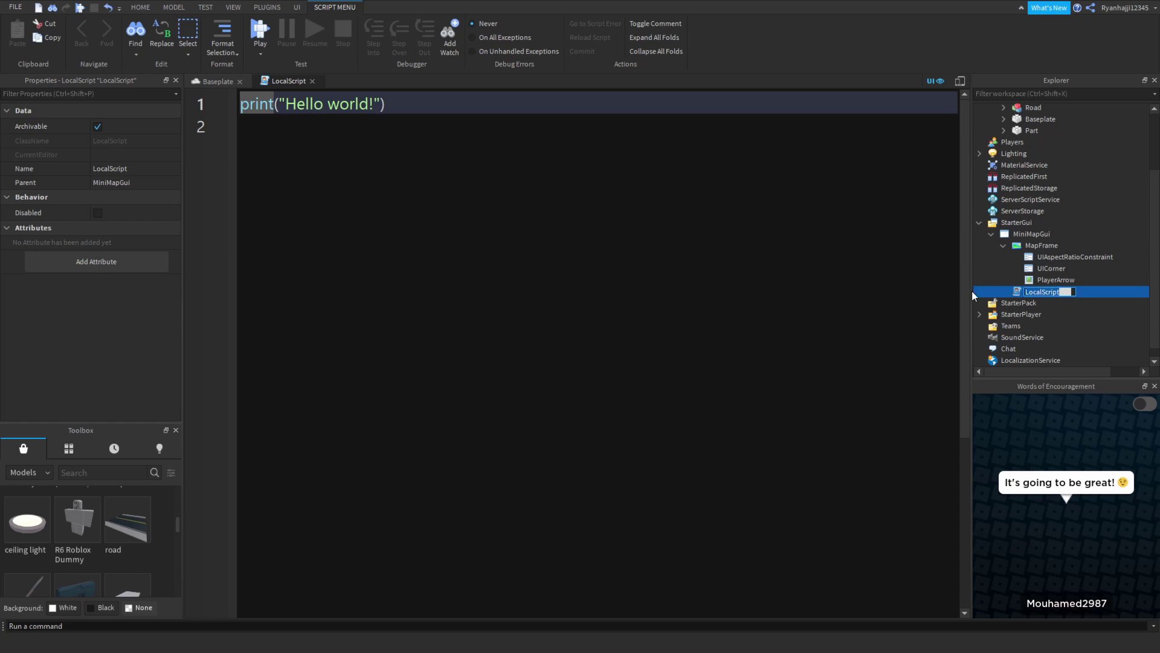
pyautogui.write('ViewingGui')
pyautogui.press('Return')
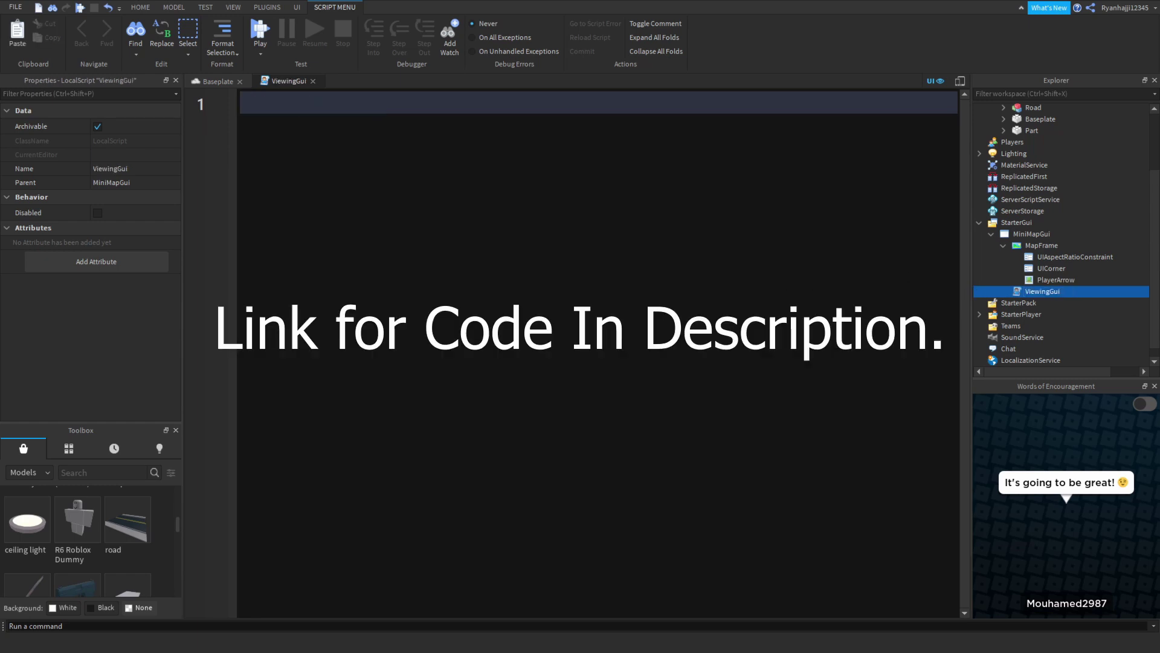
# In ViewingGui, declare variables for ViewerFolder, RunService, the local player's HumanoidRootPart, MapFrame and PlayerArrow, and create a Scriptable Camera named Cam
pyautogui.write('local ViewingFolder = game.Workspace:FindFirstChild("ViewerFolder") local RunService = game:GetService("RunService")  local Player = game.Players.LocalPlayer local Character = Player.Character or Player.CharacterAdded:Wait() local HumanoidRootPart = Character:WaitForChild("HumanoidRootPart")  local Frame = script.Parent.MapFrame local PlayerArrow = Frame.PlayerArrow  local Cam')
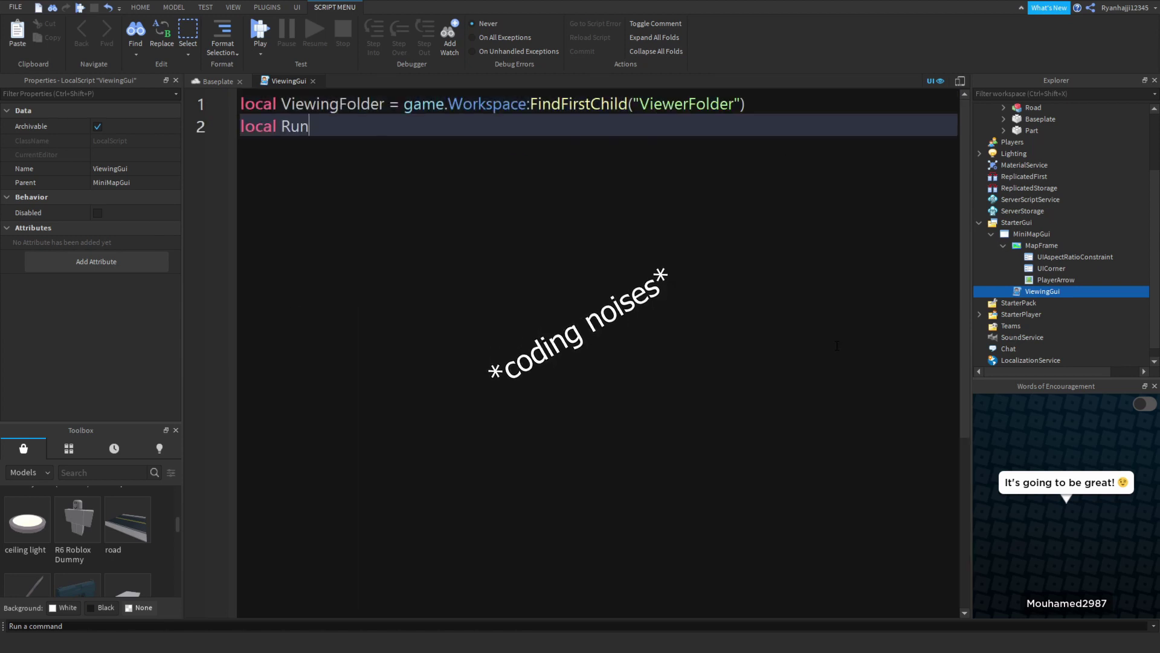
pyautogui.write(' = Instance.new("Camera", workspace) Cam.CameraType = Enum.CameraType.Scriptable')
pyautogui.click(423, 238)
pyautogui.write('local Frame = script.Parent.MapFrame local PlayerArrow = Frame.PlayerArrow')
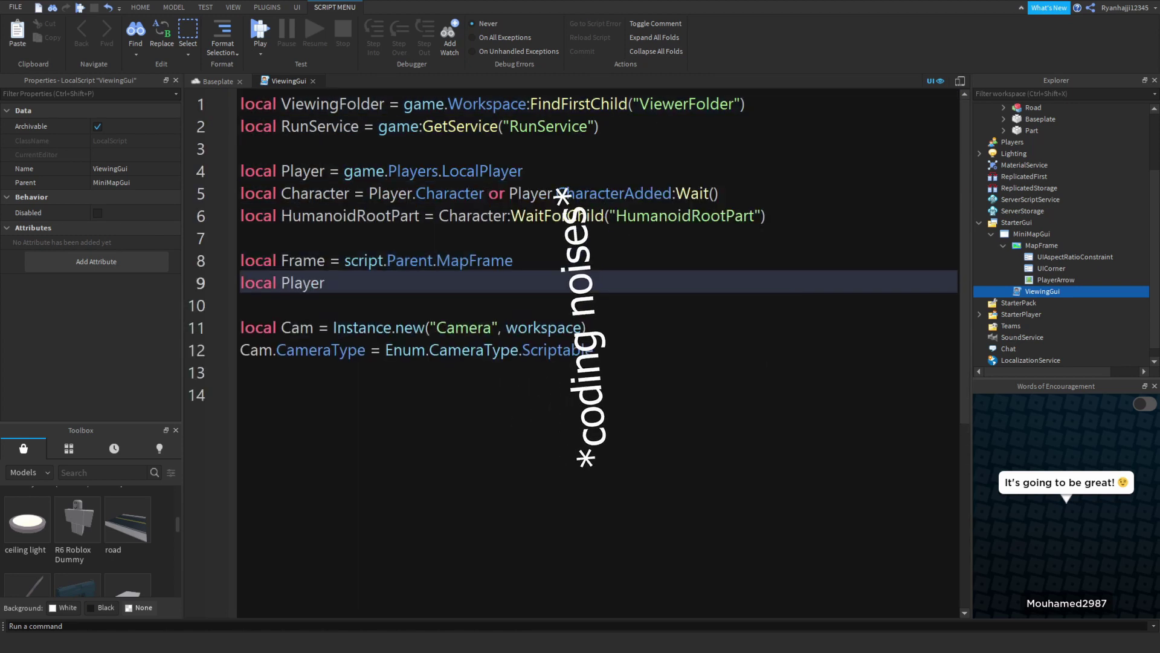
# Clone the folder's children into Frame, assign Cam with FieldOfView 1, and on RenderStepped keep Cam 4000 above HumanoidRootPart and rotate PlayerArrow by its orientation
pyautogui.click(1041, 245)
pyautogui.scroll(-2, 90, 272)
pyautogui.click(451, 372)
pyautogui.write('Frame.CurrentCamera = Cam Cam.FieldOfView = 1  RunService.RenderStepped:Connect(function()')
pyautogui.press('Return')
pyautogui.write('Cam.CFrame = CFrame.new(HumanoidRootPart.Position + Vector3.new(0,4000,0), HumanoidRootPart.Position) PlayerArrow.Rotation = -HumanoidRootPart')
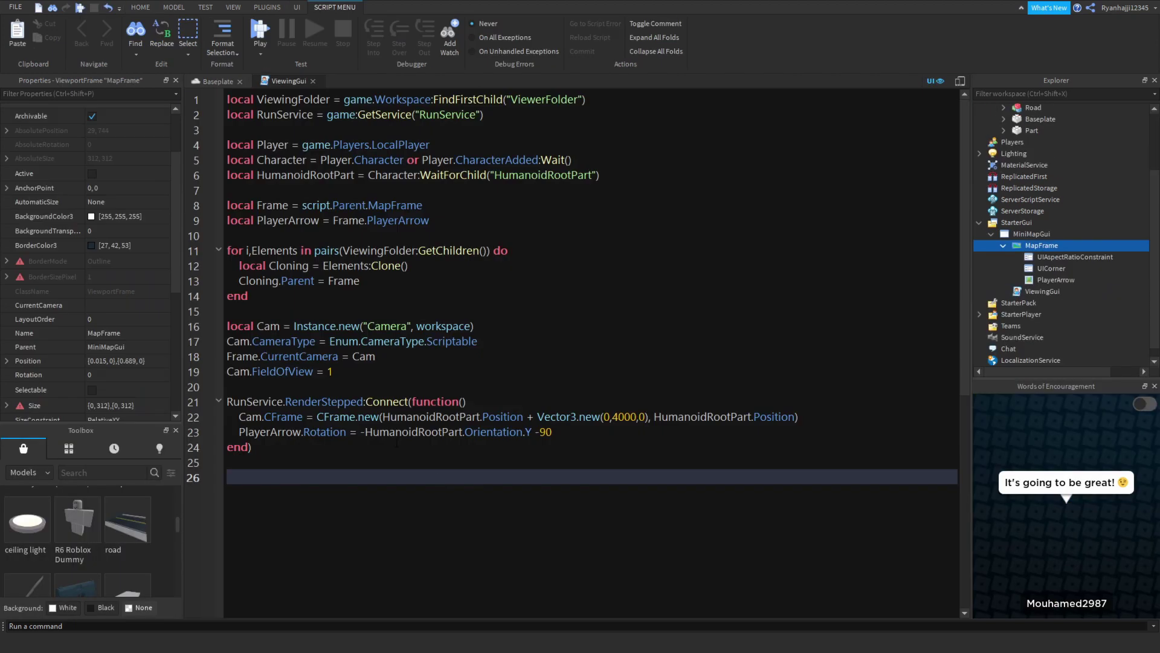
# Review the finished ViewingGui code and close the script
pyautogui.keyDown('ctrl'); pyautogui.scroll(3, 586, 354); pyautogui.keyUp('ctrl')
pyautogui.keyDown('ctrl'); pyautogui.scroll(-3, 586, 353); pyautogui.keyUp('ctrl')
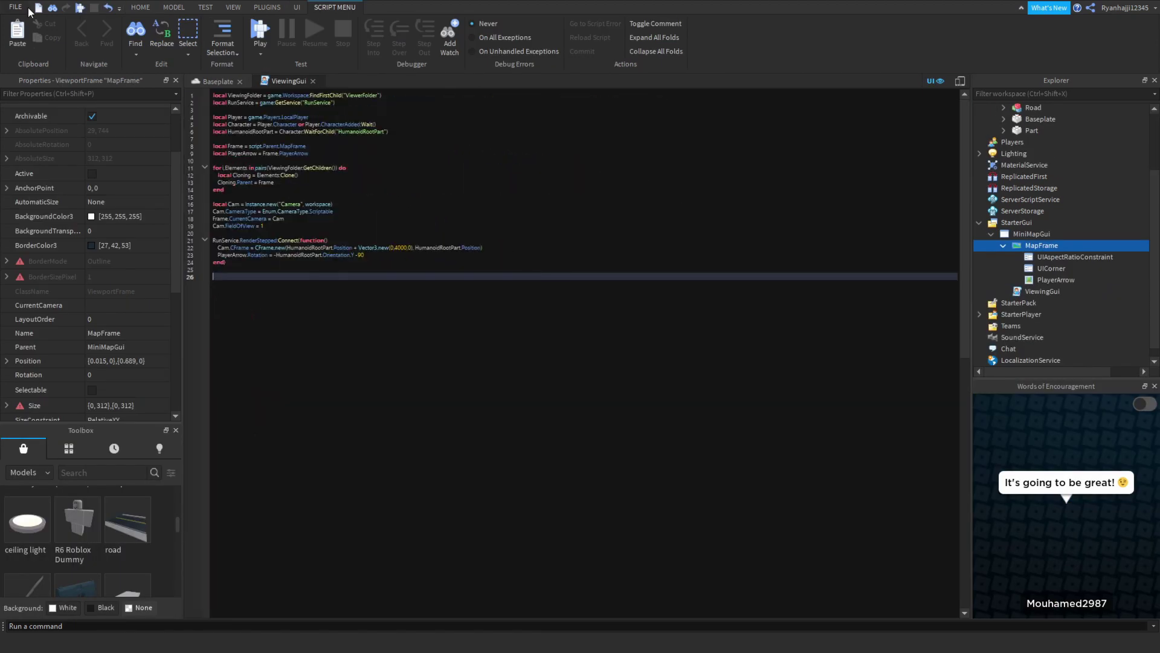
pyautogui.click(24, 7)
pyautogui.click(74, 117)
pyautogui.keyDown('ctrl'); pyautogui.scroll(5, 432, 362); pyautogui.keyUp('ctrl')
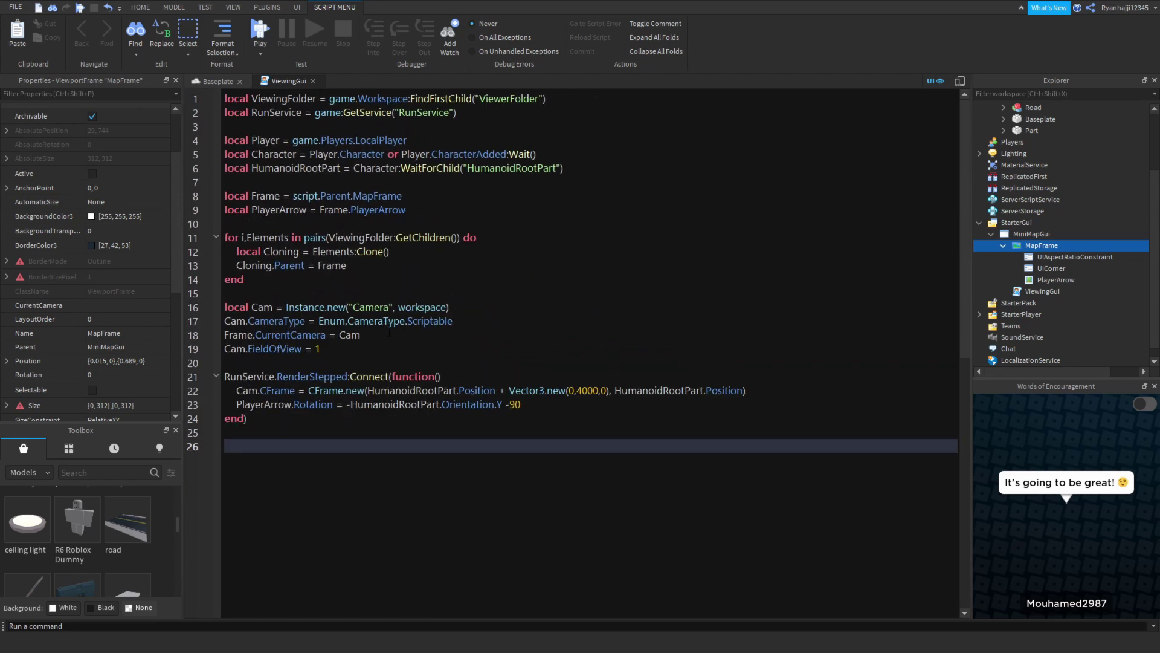
pyautogui.keyDown('ctrl'); pyautogui.scroll(1, 389, 333); pyautogui.keyUp('ctrl')
pyautogui.click(313, 81)
# Start a playtest of the place
pyautogui.scroll(-3, 586, 348)
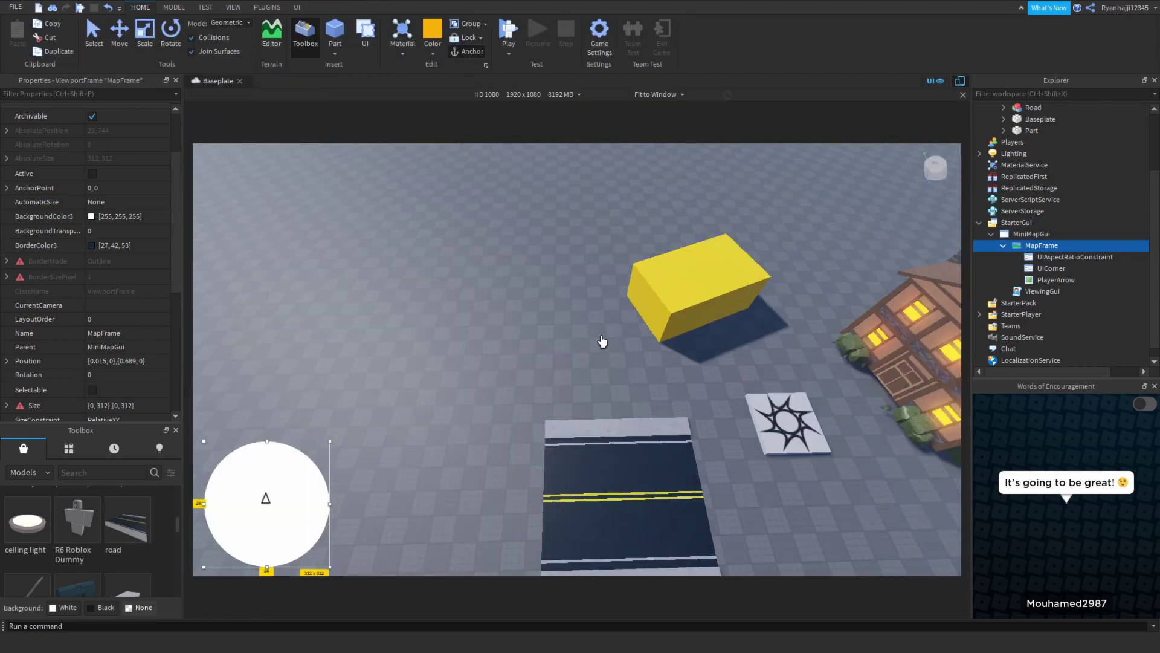
pyautogui.click(444, 339)
pyautogui.moveTo(444, 339); pyautogui.dragTo(458, 329, button='right')
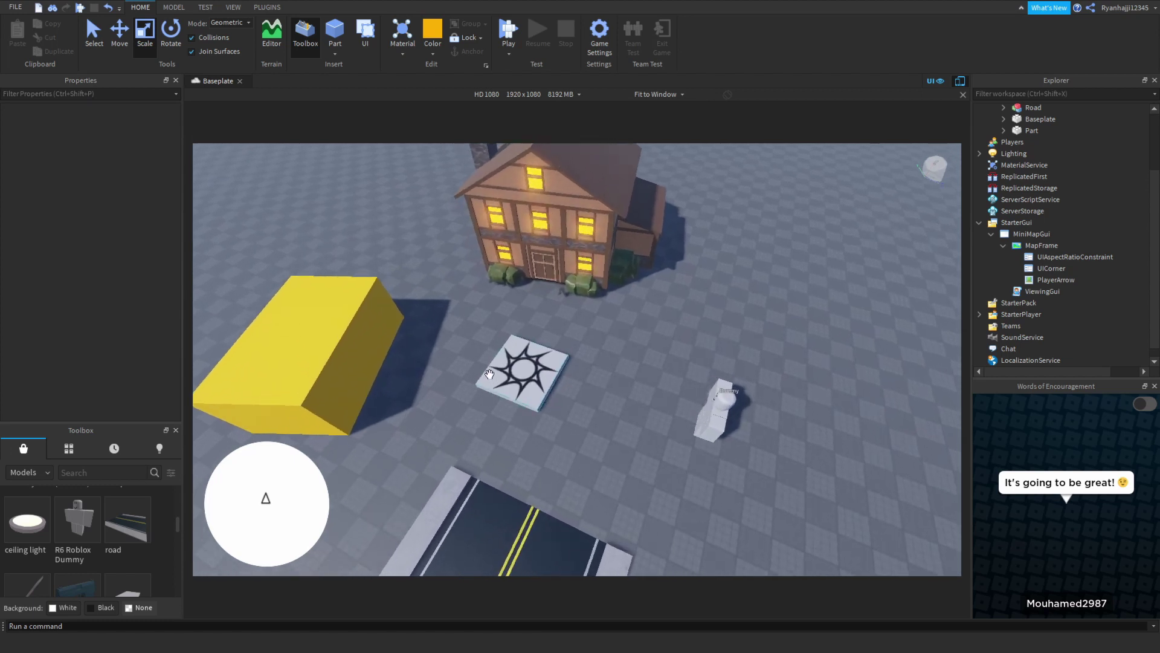
pyautogui.press('F5')
# Walk and jump the character around the map to check the minimap and player arrow, and stop the playtest
pyautogui.moveTo(441, 376); pyautogui.dragTo(509, 350, button='right')
pyautogui.press('d')
pyautogui.press('s')
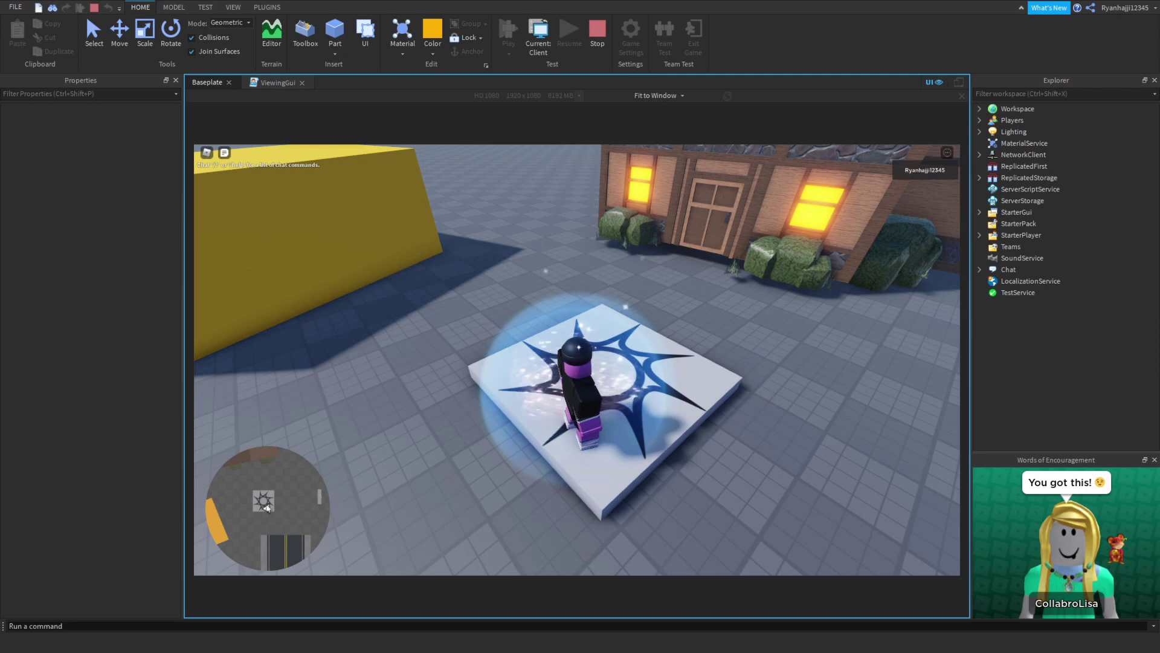
pyautogui.press('w')
pyautogui.moveTo(585, 392); pyautogui.dragTo(509, 343, button='right')
pyautogui.press('w')
pyautogui.press('w')
pyautogui.press('space')
pyautogui.press('w')
pyautogui.press('space')
pyautogui.press('space')
pyautogui.press('s')
pyautogui.press('w')
pyautogui.press('space')
pyautogui.press('space')
pyautogui.press('space')
pyautogui.press('w')
pyautogui.press('w')
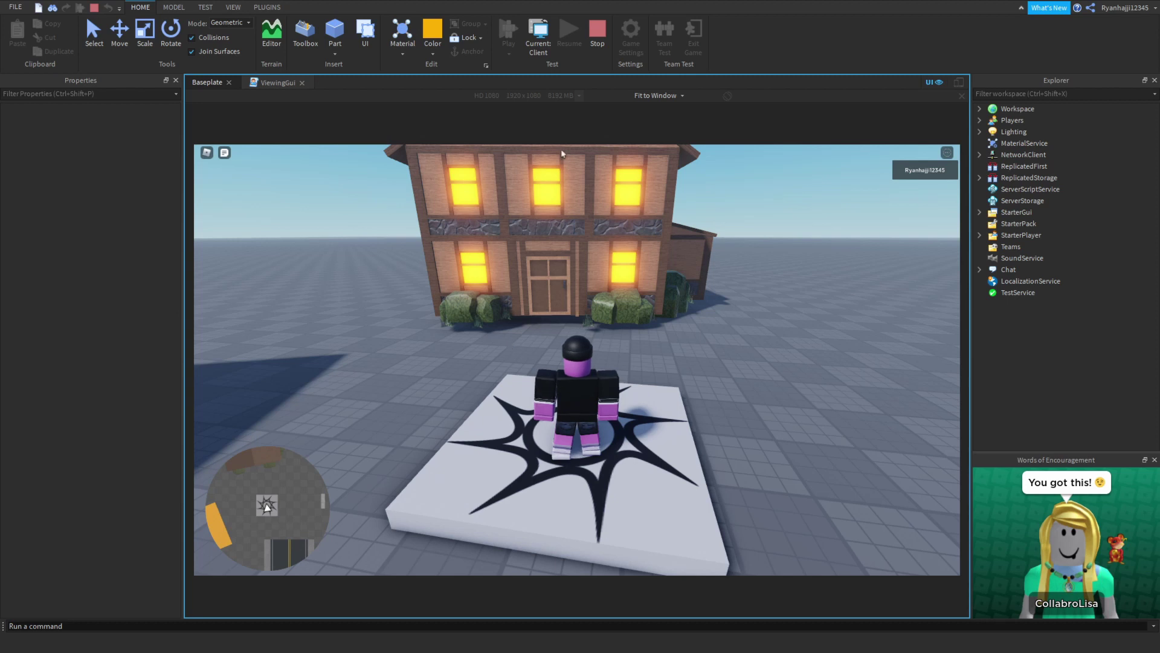
pyautogui.press('super')
pyautogui.click(600, 33)
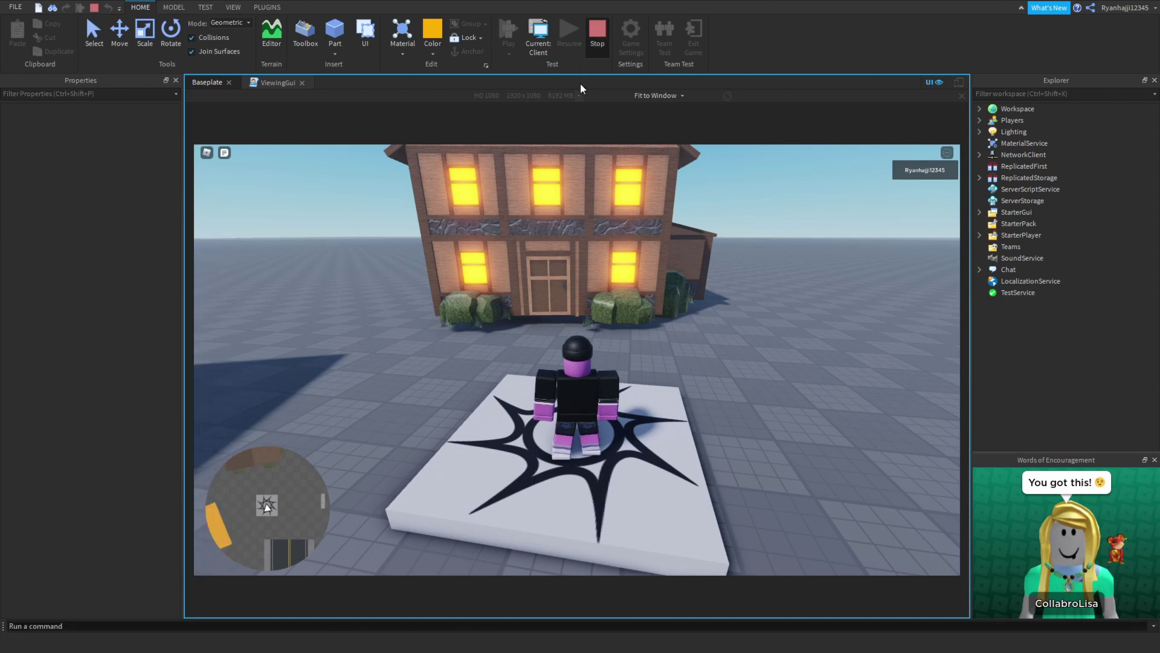